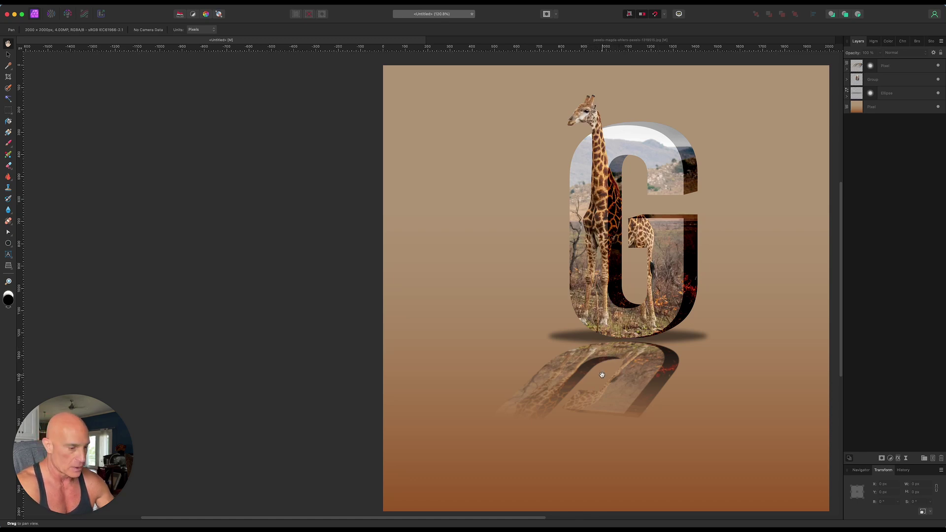
# - Select all four layers of the finished giraffe-letter design and delete them
pyautogui.click(902, 69)
pyautogui.click(902, 110)
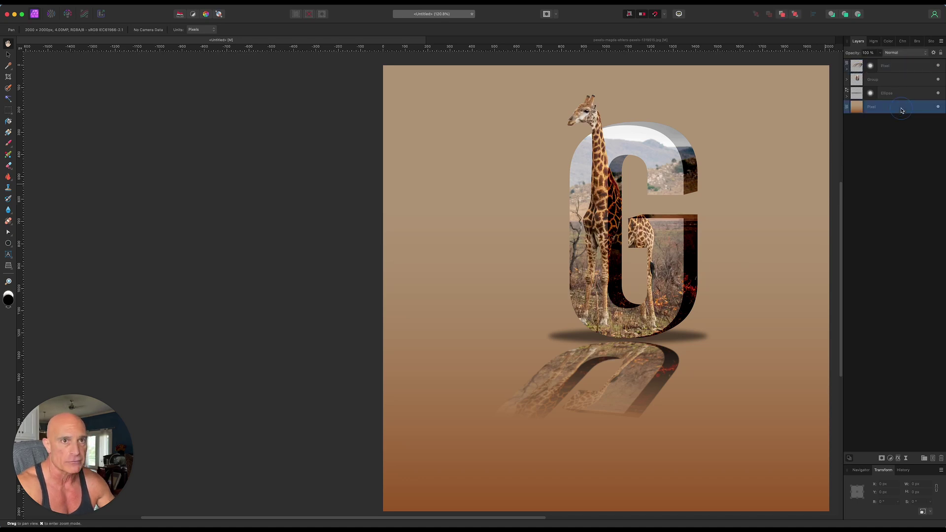
pyautogui.keyDown('shift'); pyautogui.click(901, 69); pyautogui.keyUp('shift')
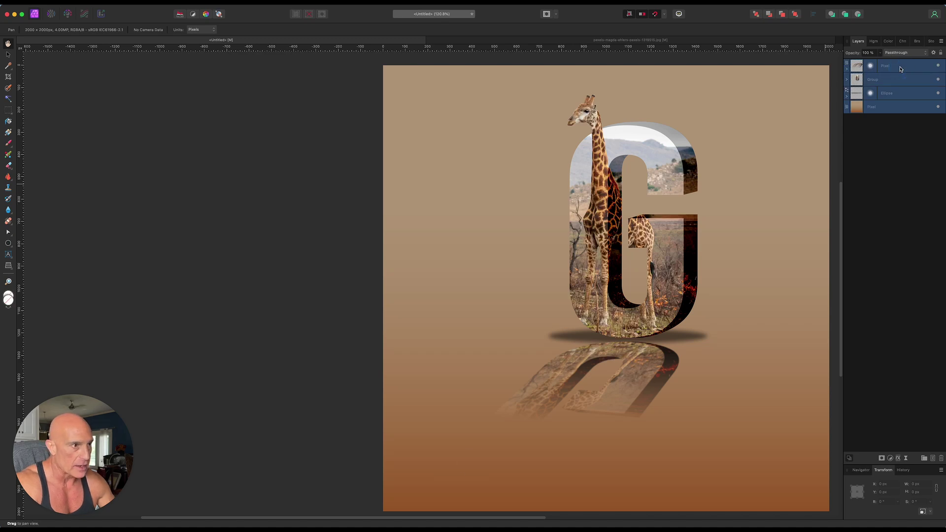
pyautogui.press('Delete')
# - Type a large dark grey Bebas Neue G in a tall text frame and move it up and right
pyautogui.scroll(2, 638, 201)
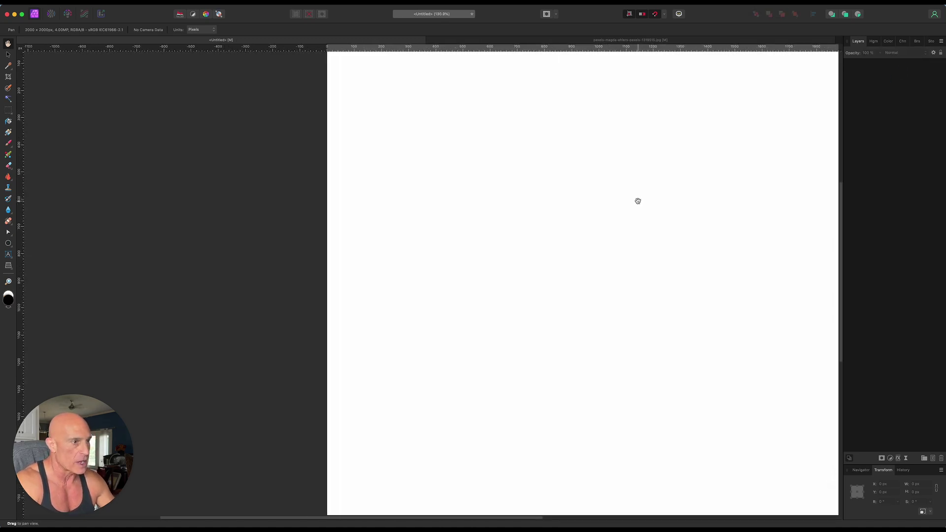
pyautogui.scroll(-4, 637, 201)
pyautogui.moveTo(413, 230); pyautogui.dragTo(256, 243)
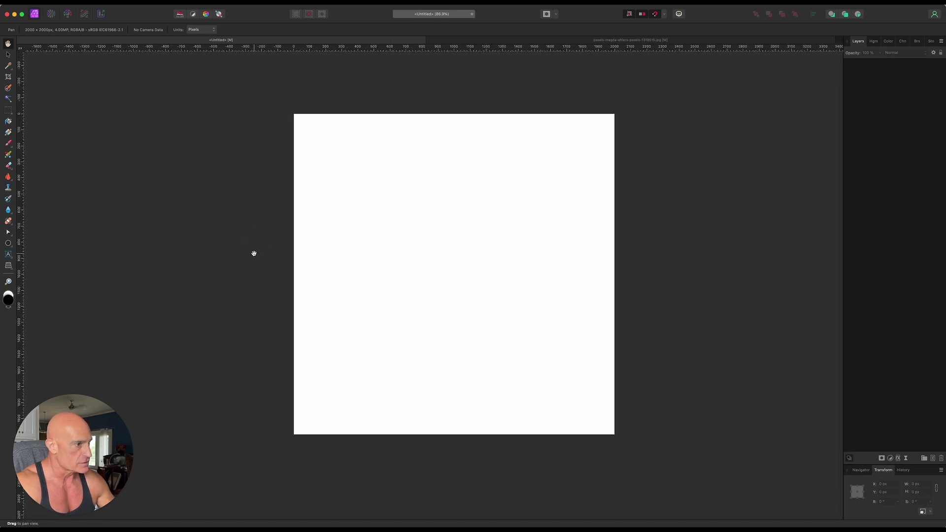
pyautogui.click(8, 255)
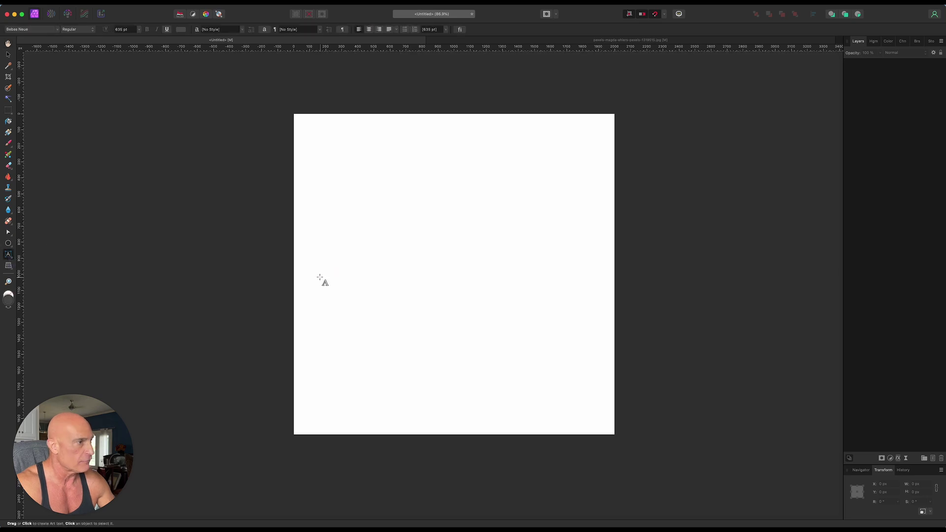
pyautogui.moveTo(378, 190)
pyautogui.mouseDown()
pyautogui.moveTo(473, 312)
pyautogui.moveTo(536, 362)
pyautogui.mouseUp()
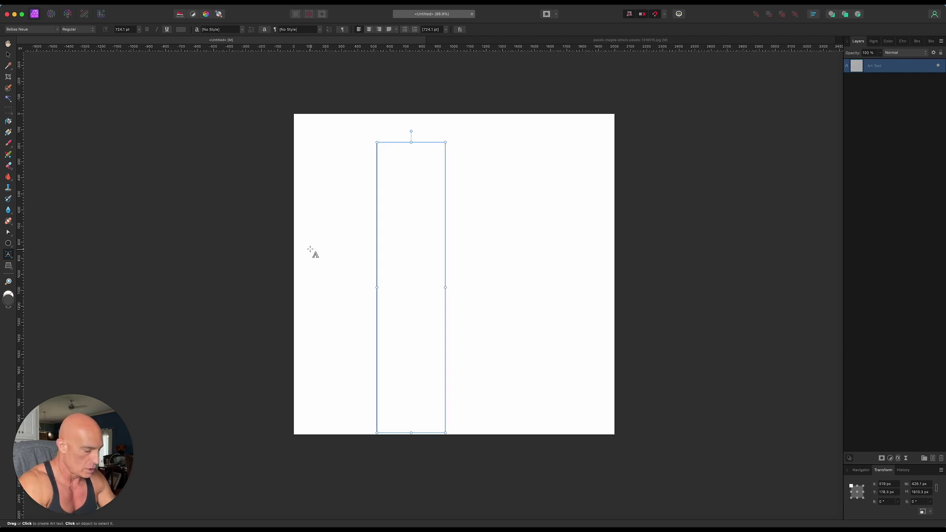
pyautogui.write('G')
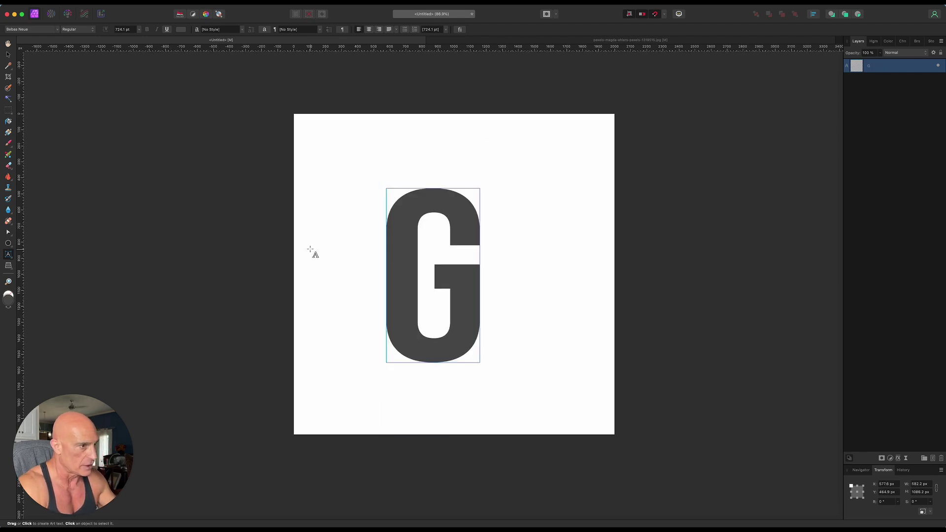
pyautogui.click(8, 54)
pyautogui.moveTo(401, 267); pyautogui.dragTo(421, 230)
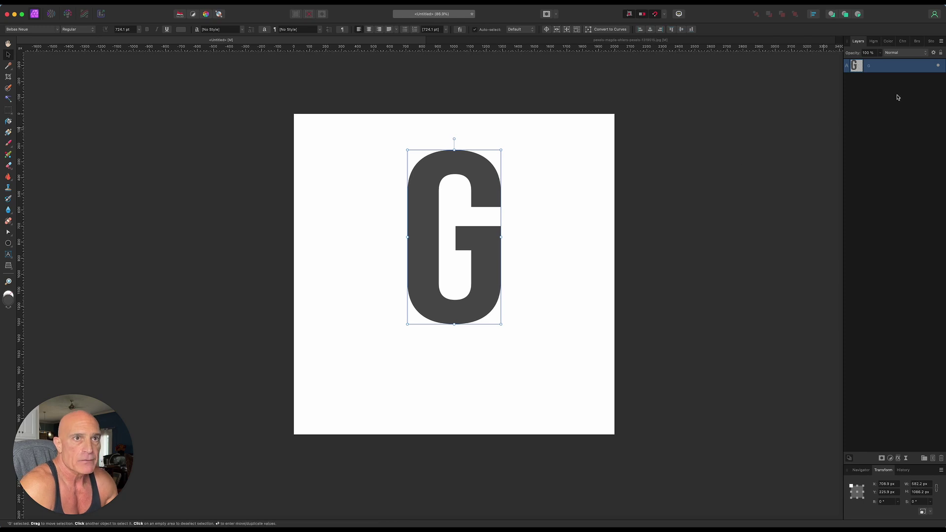
# - Duplicate the G layer, make the copy light grey, and move it beneath the dark G
pyautogui.rightClick(887, 71)
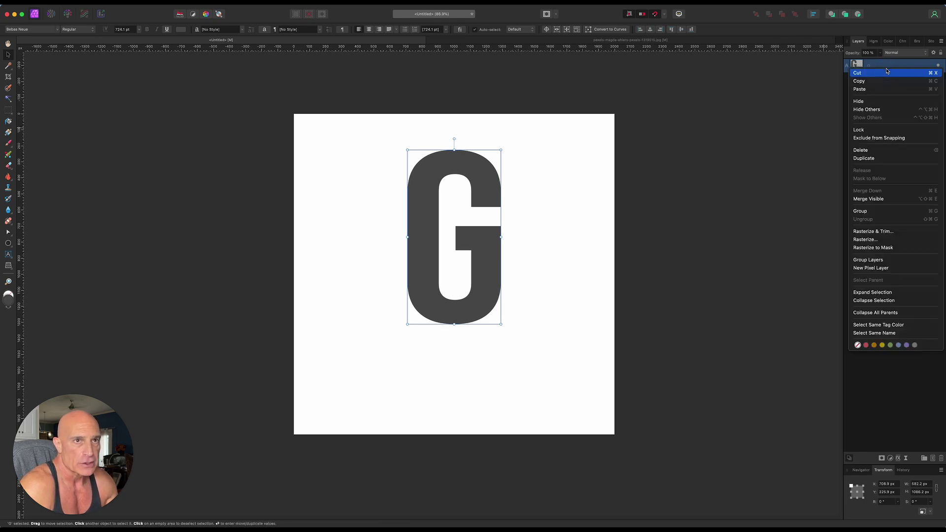
pyautogui.click(878, 158)
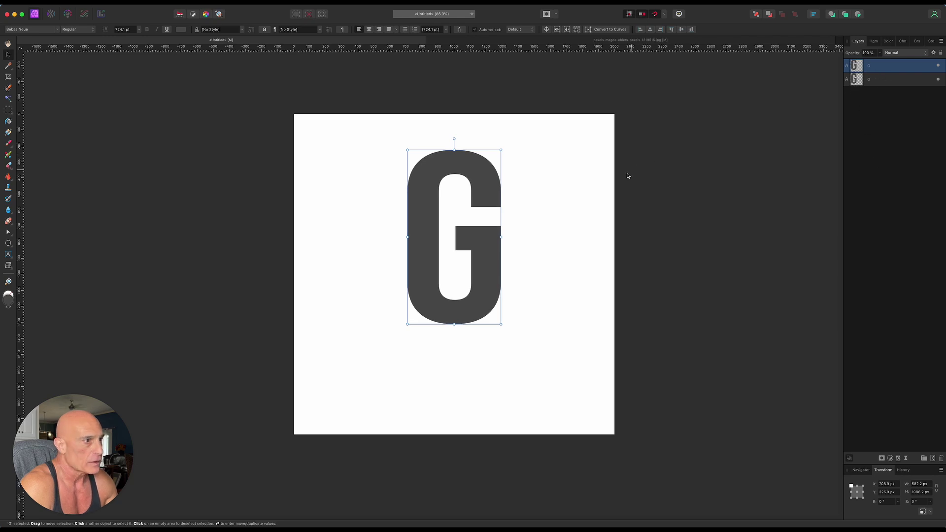
pyautogui.click(900, 68)
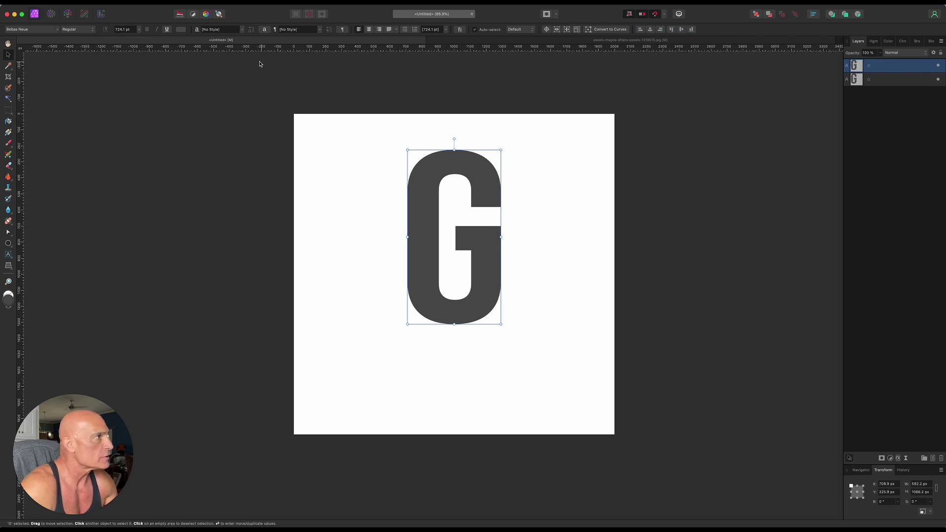
pyautogui.click(181, 30)
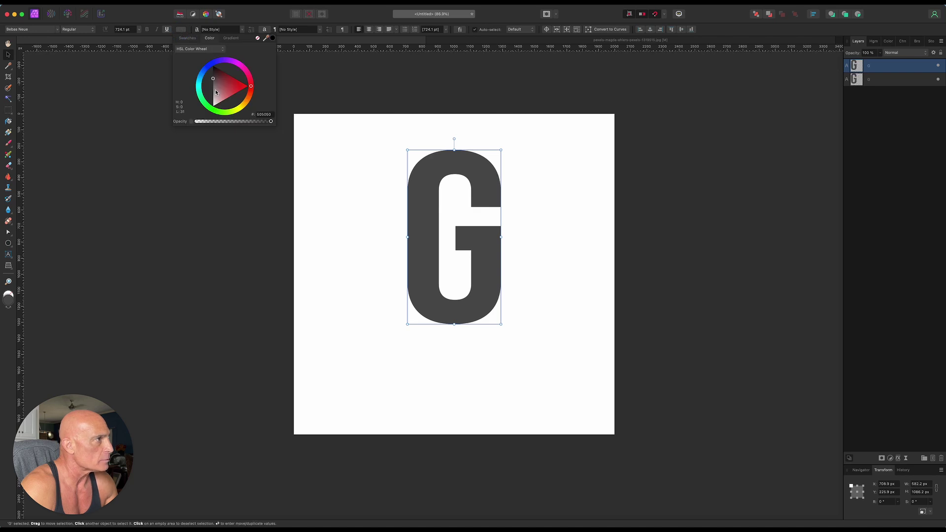
pyautogui.moveTo(216, 92); pyautogui.dragTo(213, 95)
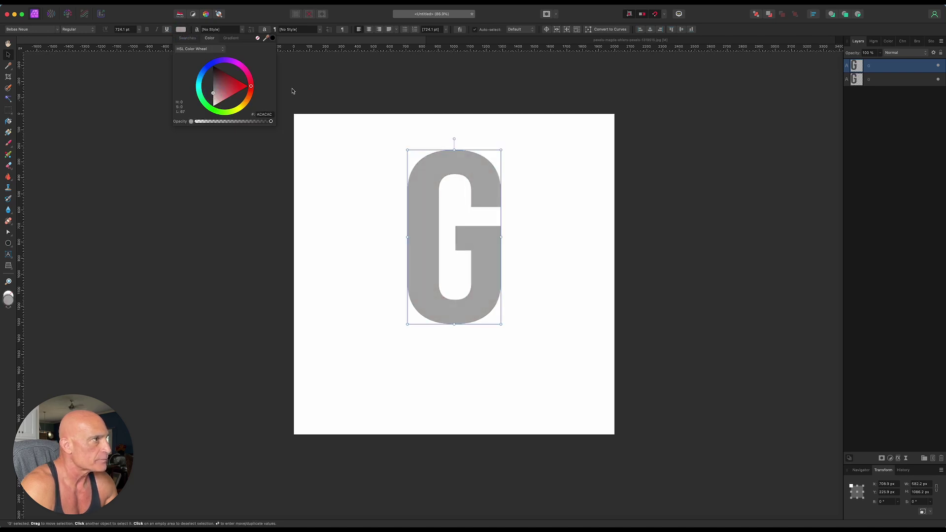
pyautogui.click(310, 88)
pyautogui.moveTo(896, 70); pyautogui.dragTo(892, 85)
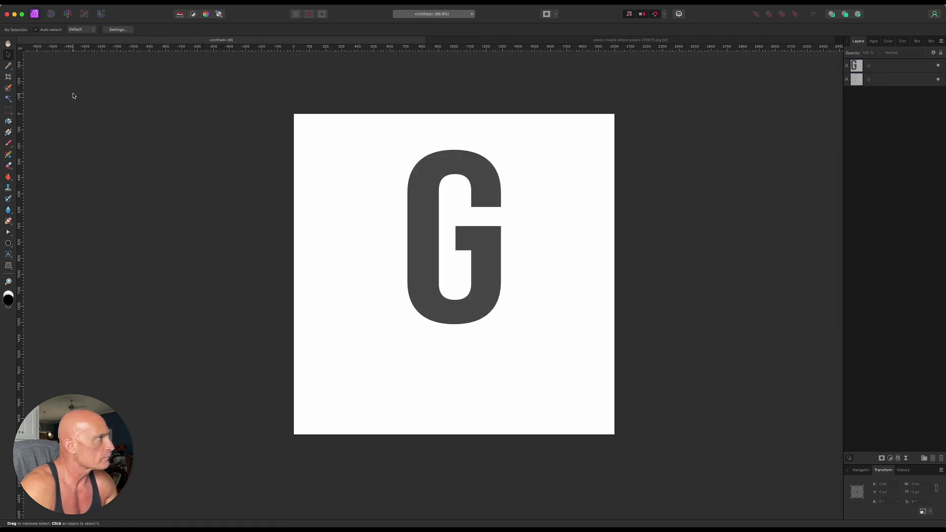
# - Shift the light grey G slightly right behind the dark G and zoom in
pyautogui.click(889, 80)
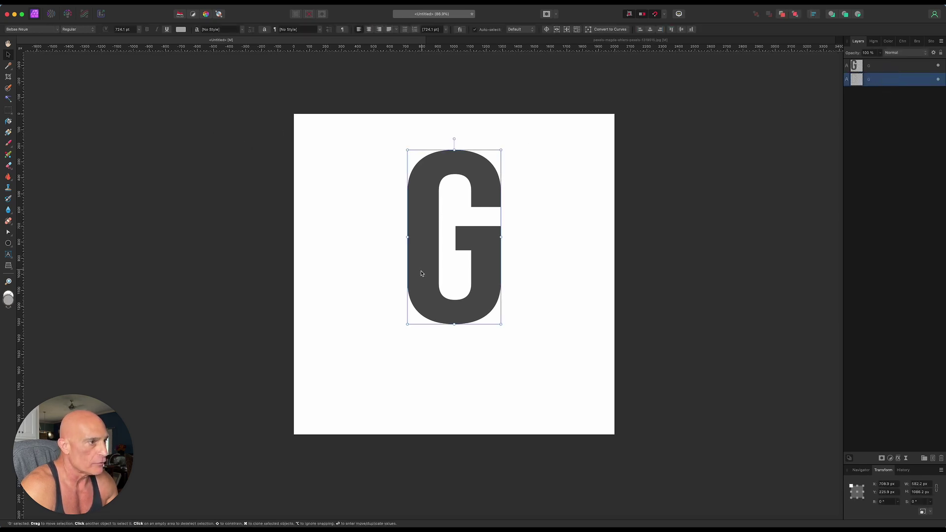
pyautogui.moveTo(422, 273); pyautogui.dragTo(433, 271)
pyautogui.scroll(2, 529, 240)
pyautogui.scroll(2, 530, 240)
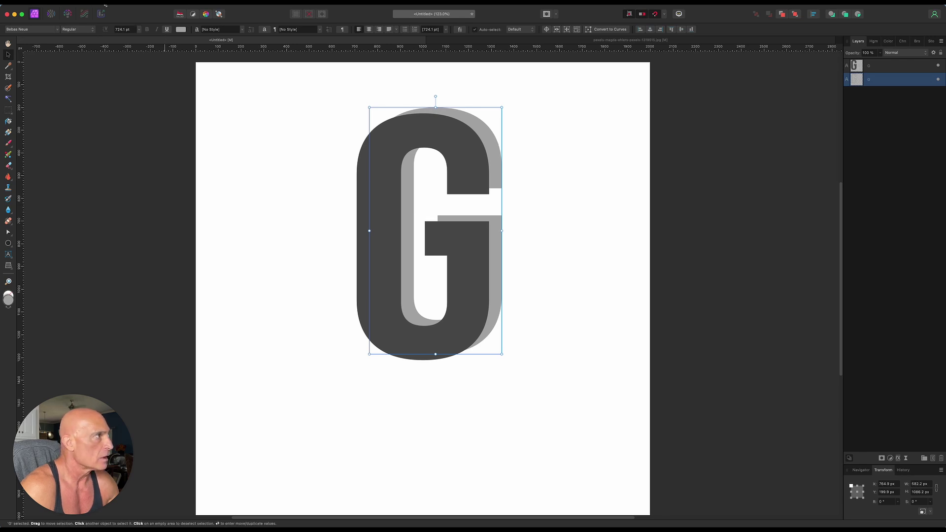
pyautogui.click(153, 6)
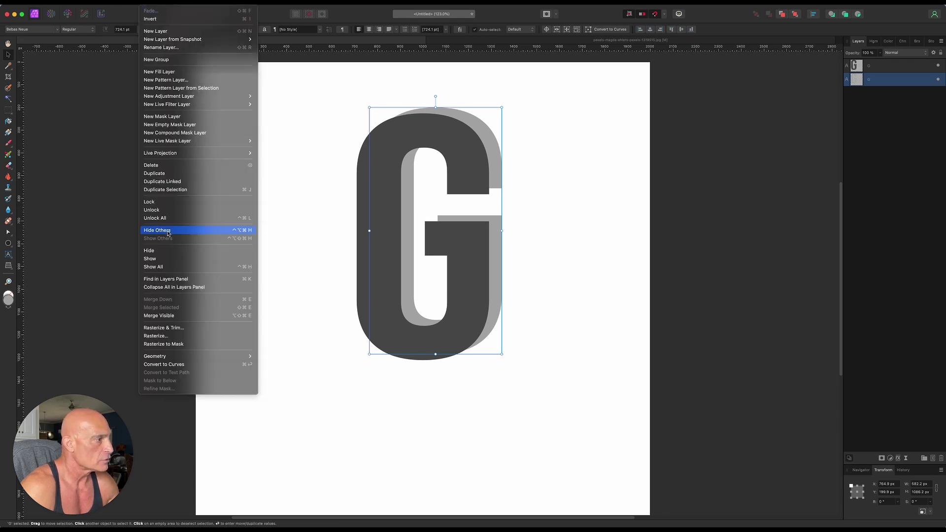
# - Convert the light grey G to curves and reshape its upper-arm and crossbar nodes
pyautogui.click(187, 366)
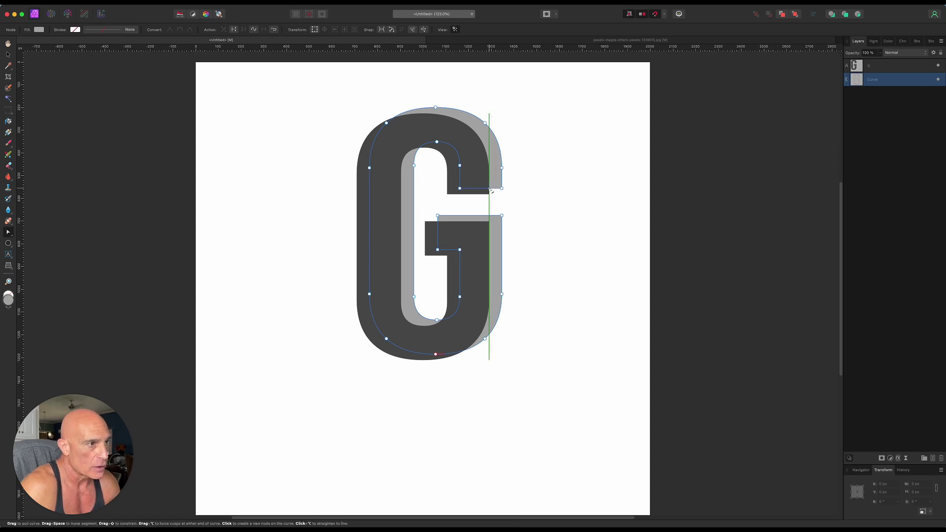
pyautogui.click(489, 189)
pyautogui.press('Down')
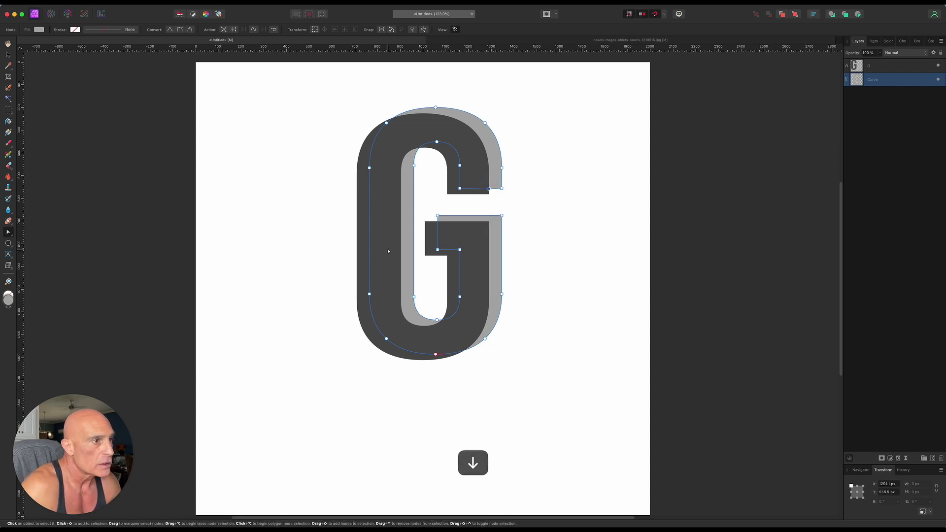
pyautogui.press('Down')
pyautogui.press('Down')
pyautogui.press('Down')
pyautogui.press('Down')
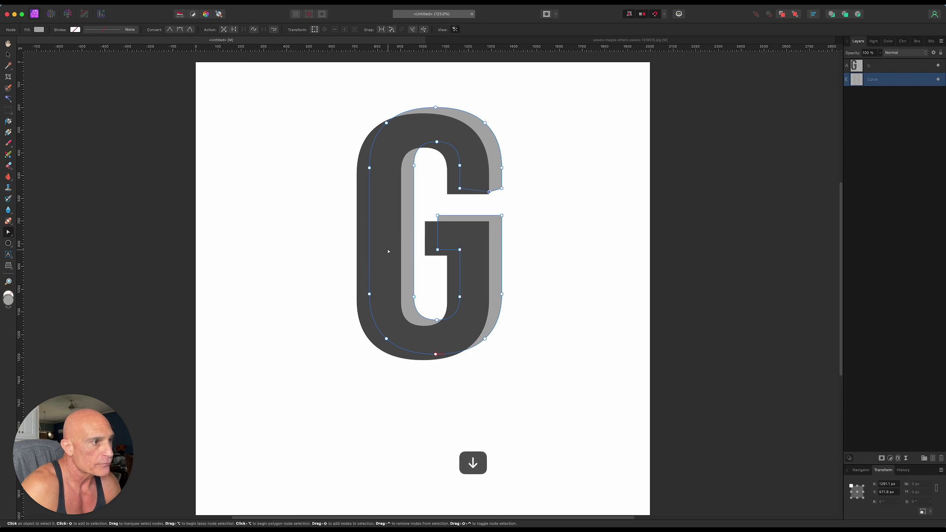
pyautogui.press('Down')
pyautogui.press('Down')
pyautogui.press('Down')
pyautogui.click(438, 229)
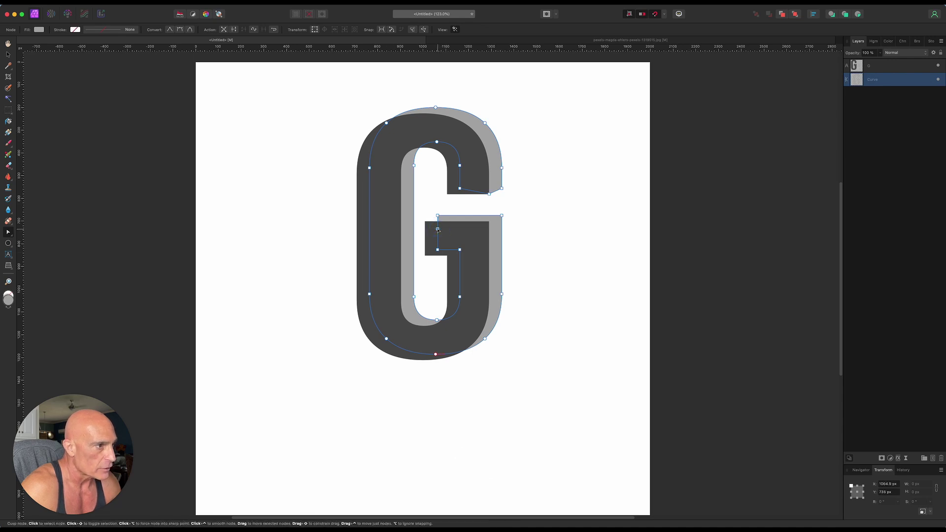
pyautogui.moveTo(438, 230); pyautogui.dragTo(428, 222)
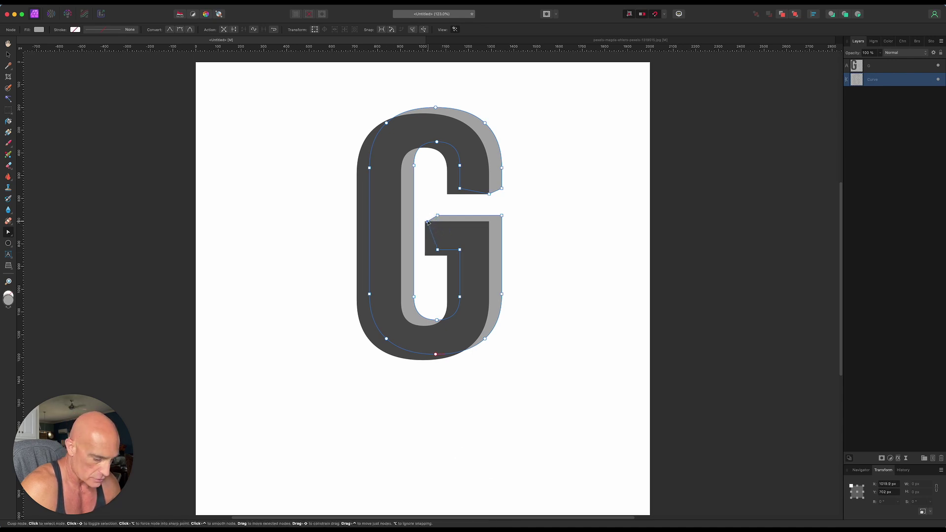
pyautogui.press('Left')
pyautogui.press('Left')
pyautogui.press('Left')
pyautogui.press('Left')
pyautogui.press('Left')
pyautogui.press('Left')
pyautogui.press('Left')
pyautogui.press('Left')
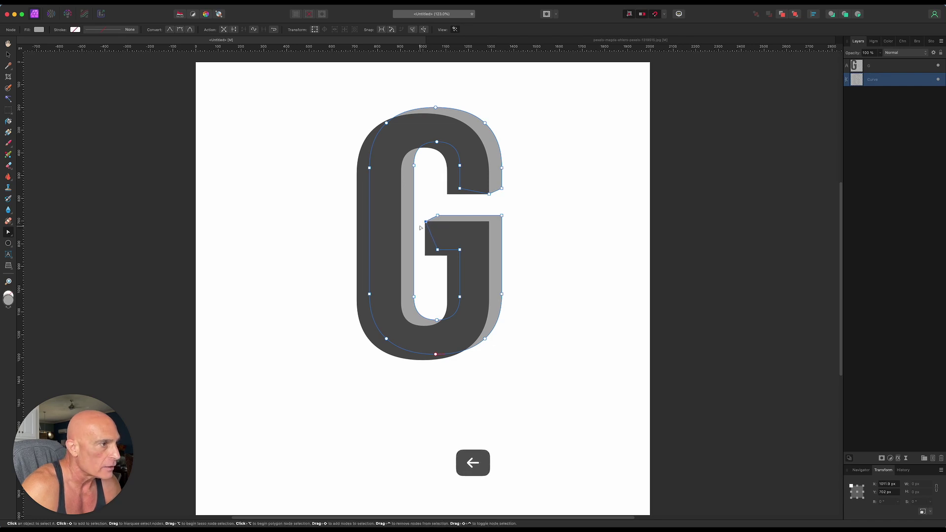
pyautogui.click(165, 228)
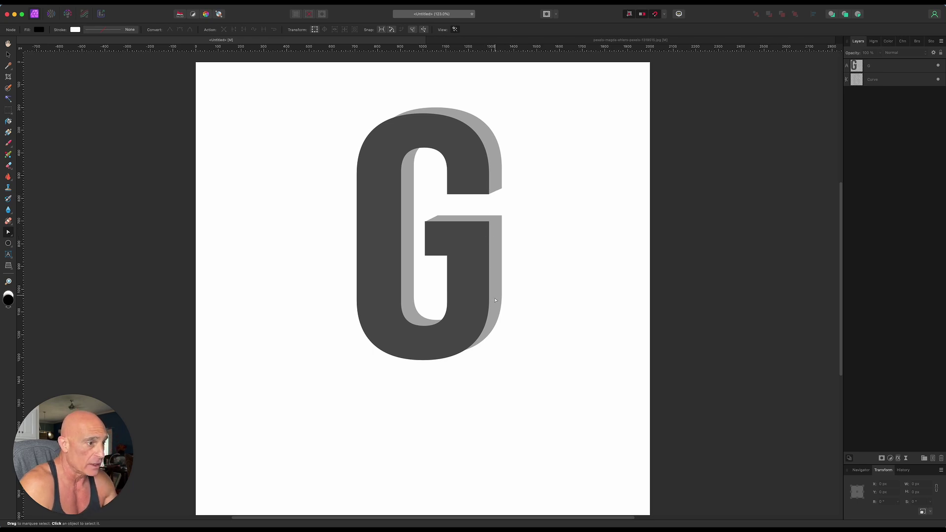
# - Adjust the curve's bottom and top nodes so the side's top edge aligns with the G
pyautogui.click(894, 81)
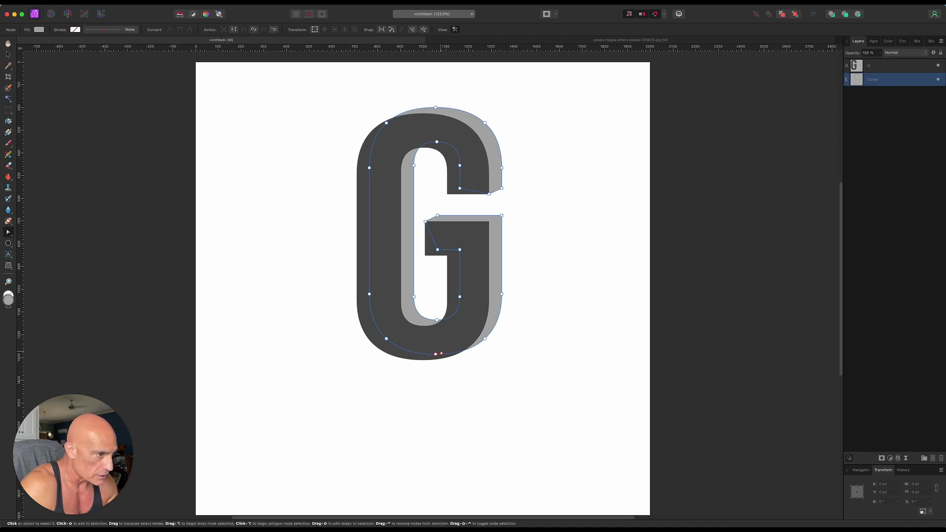
pyautogui.moveTo(435, 355); pyautogui.dragTo(430, 359)
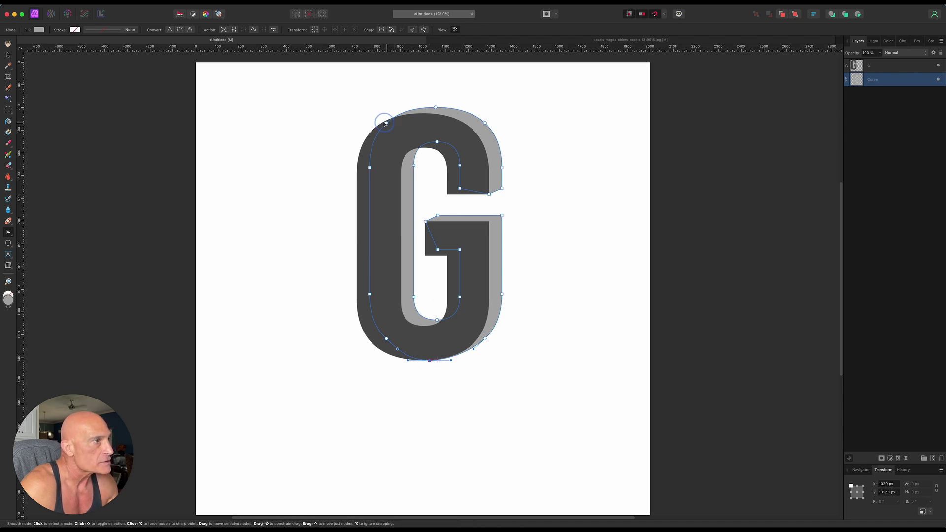
pyautogui.click(386, 123)
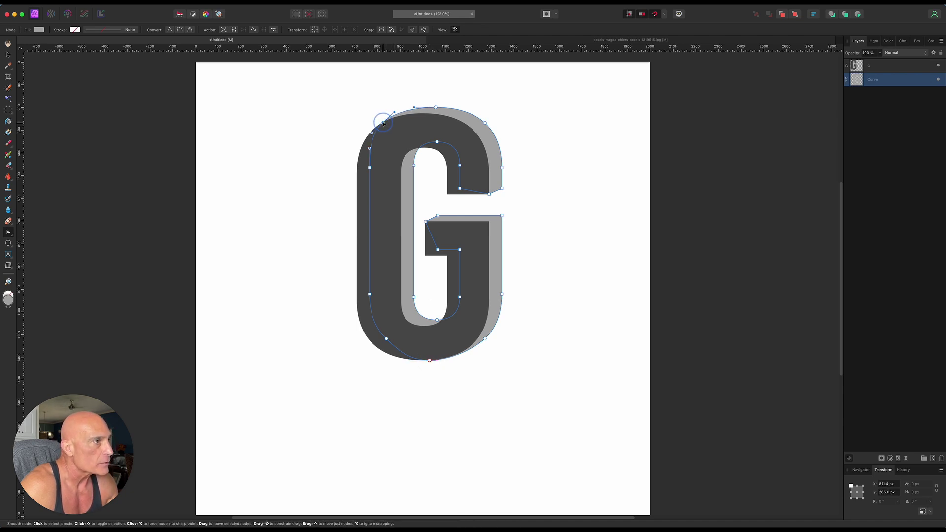
pyautogui.click(435, 108)
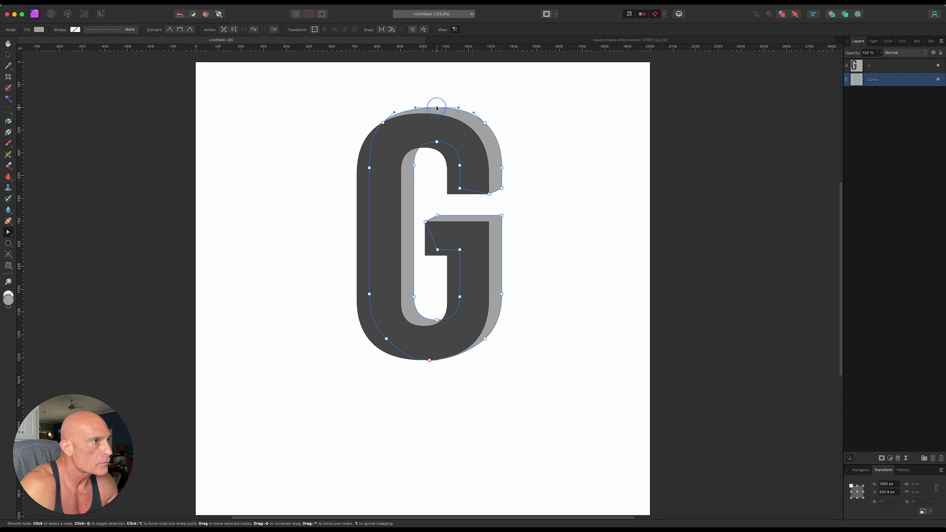
pyautogui.moveTo(437, 108); pyautogui.dragTo(436, 108)
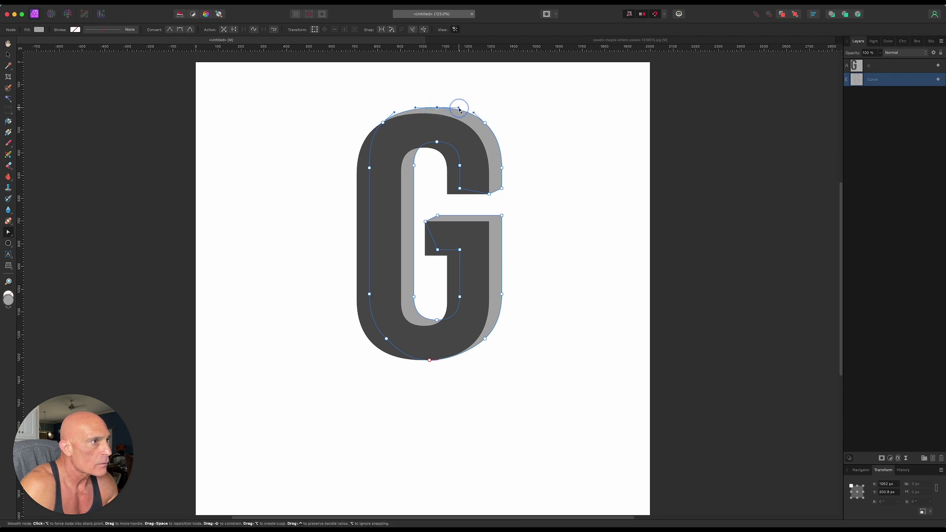
pyautogui.click(150, 231)
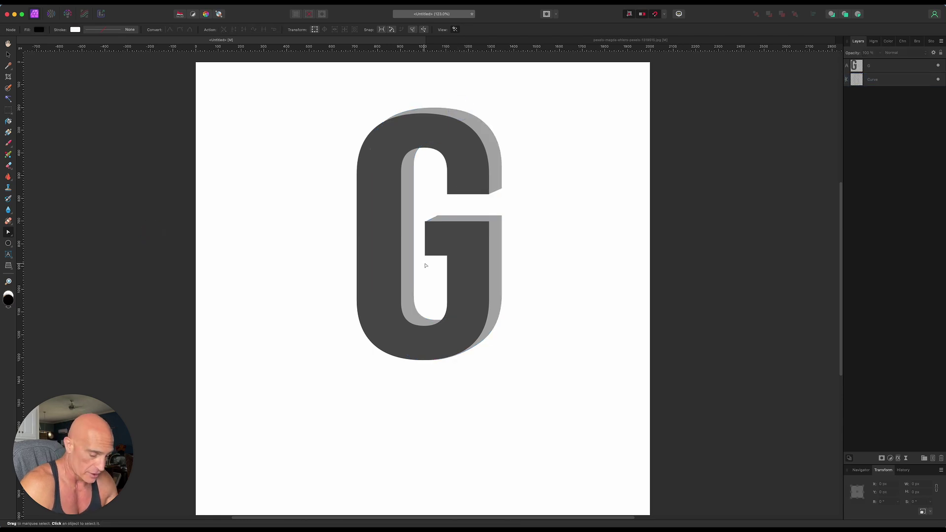
pyautogui.scroll(-4, 426, 265)
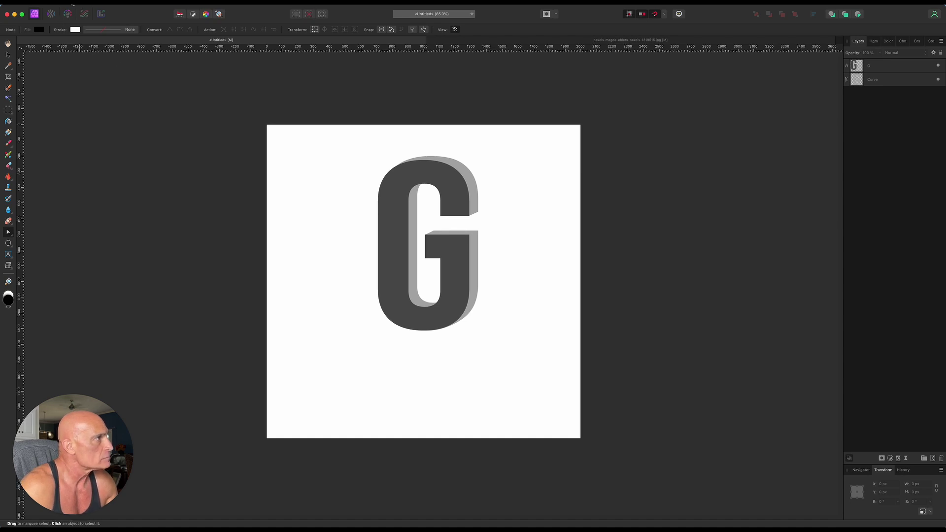
# - Place the giraffe JPG with File > Place, dragging it out over the G
pyautogui.click(73, 3)
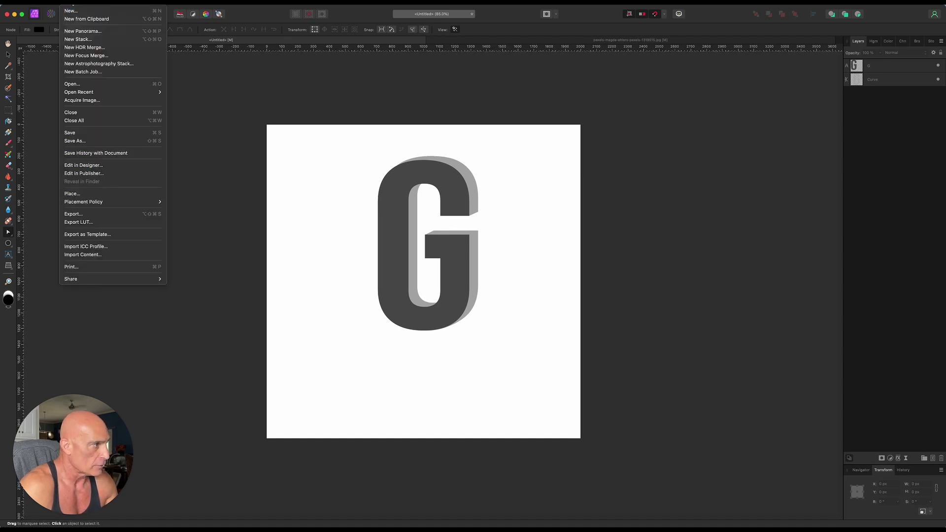
pyautogui.click(89, 195)
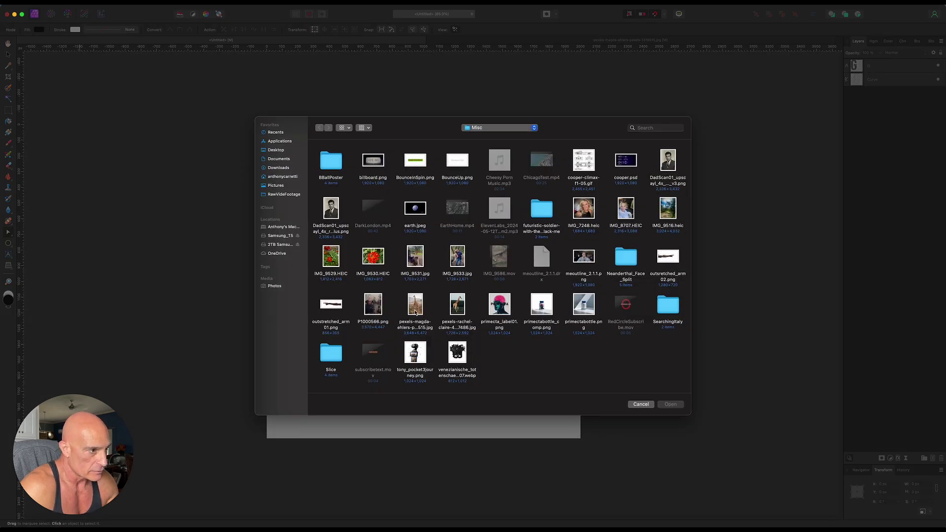
pyautogui.click(417, 306)
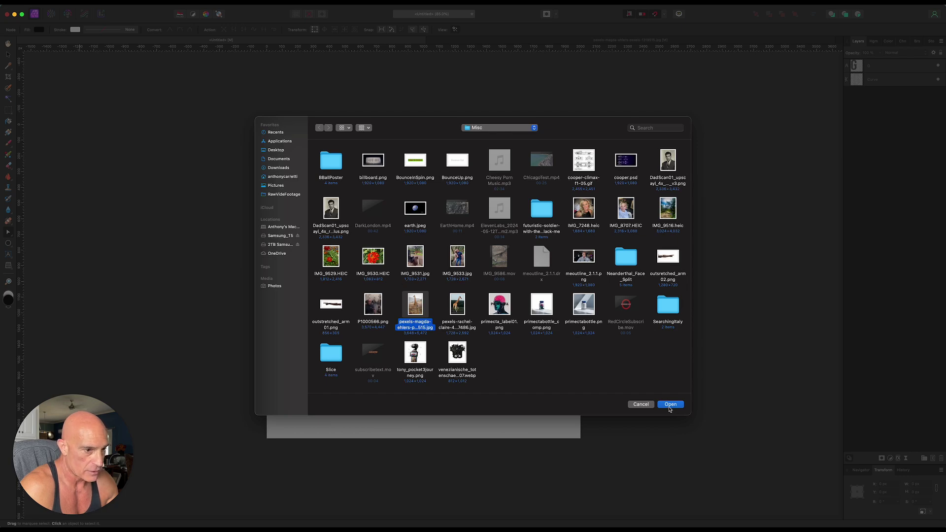
pyautogui.click(670, 408)
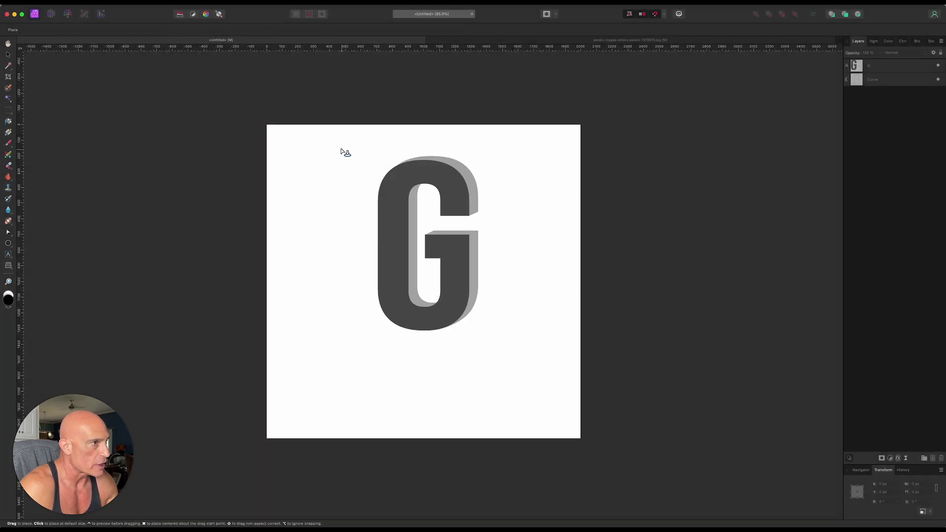
pyautogui.moveTo(335, 130); pyautogui.dragTo(540, 314)
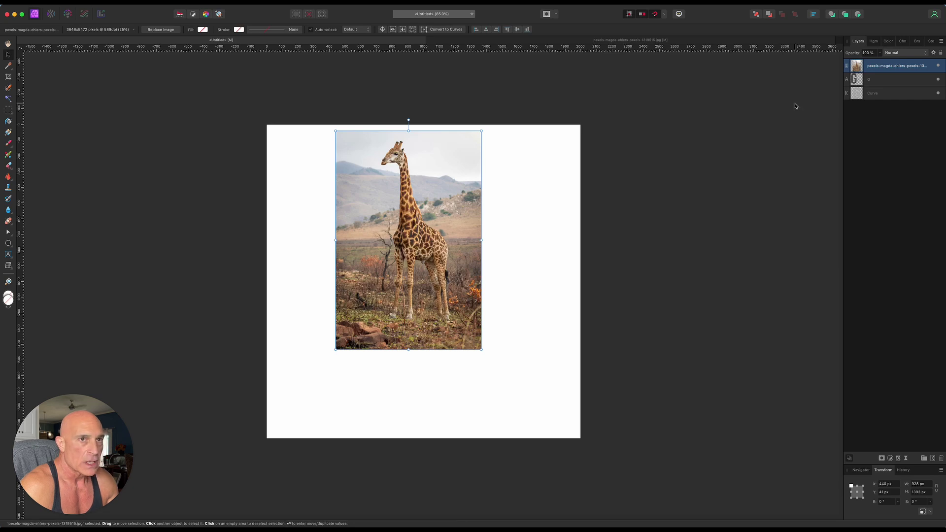
# - Lower the giraffe photo's opacity, align it over the G, then restore 100% opacity
pyautogui.click(881, 52)
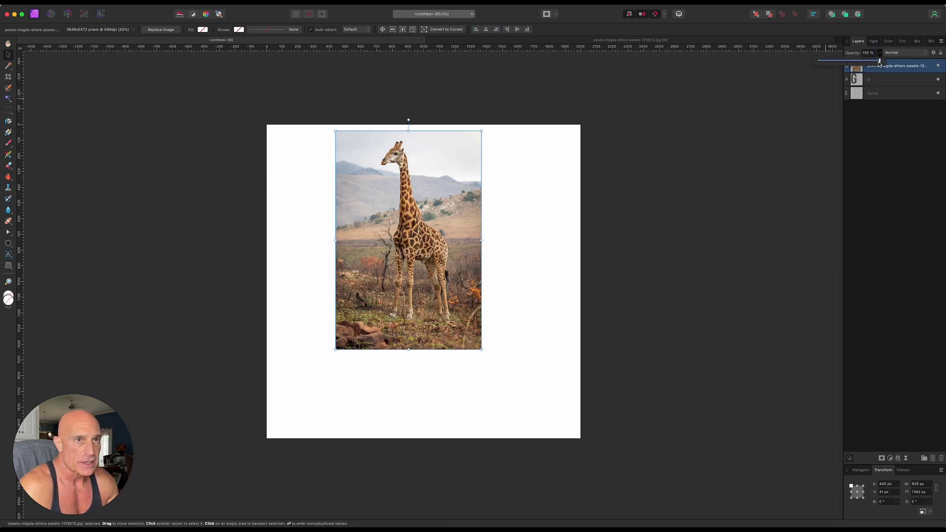
pyautogui.moveTo(881, 63); pyautogui.dragTo(859, 67)
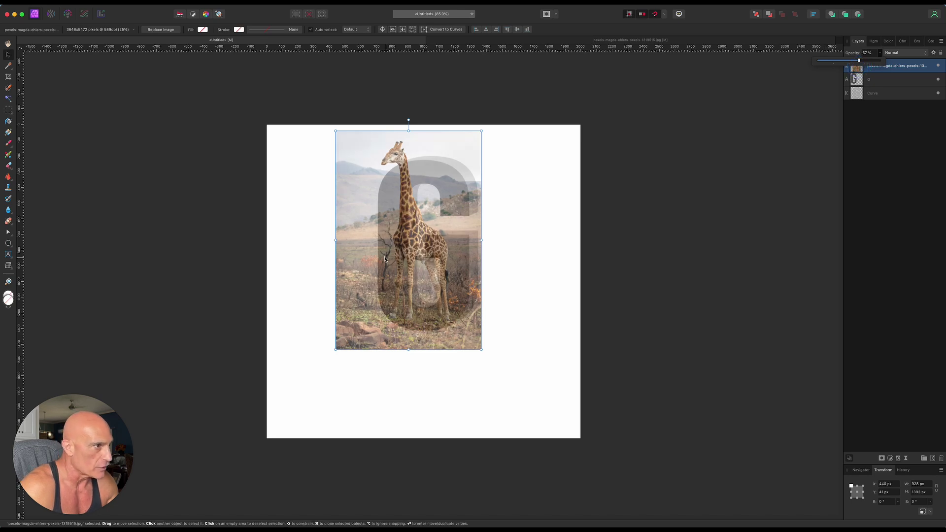
pyautogui.moveTo(349, 227); pyautogui.dragTo(355, 229)
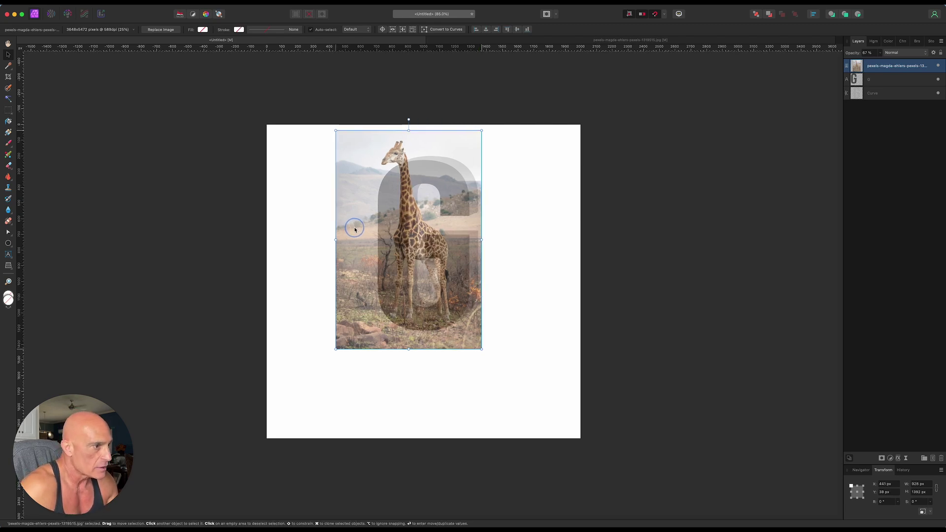
pyautogui.moveTo(355, 229); pyautogui.dragTo(354, 230)
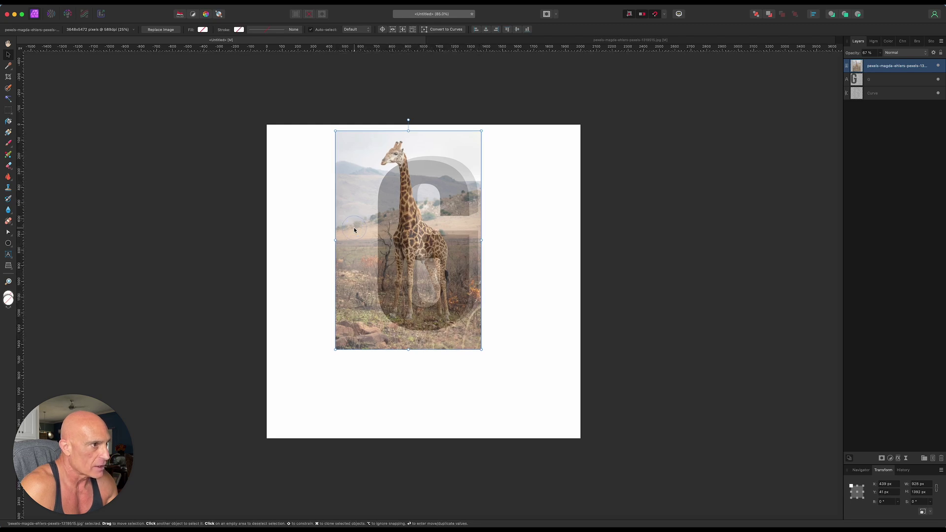
pyautogui.click(880, 54)
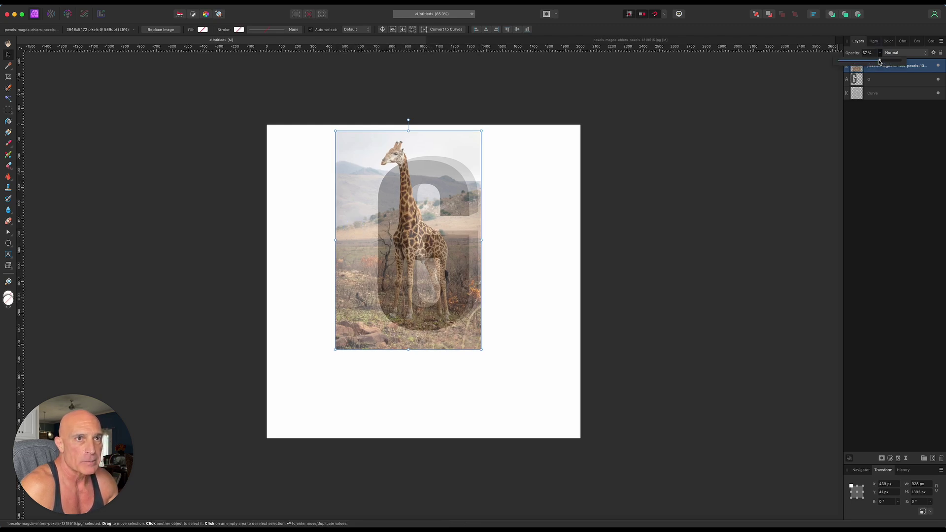
pyautogui.moveTo(881, 58); pyautogui.dragTo(902, 59)
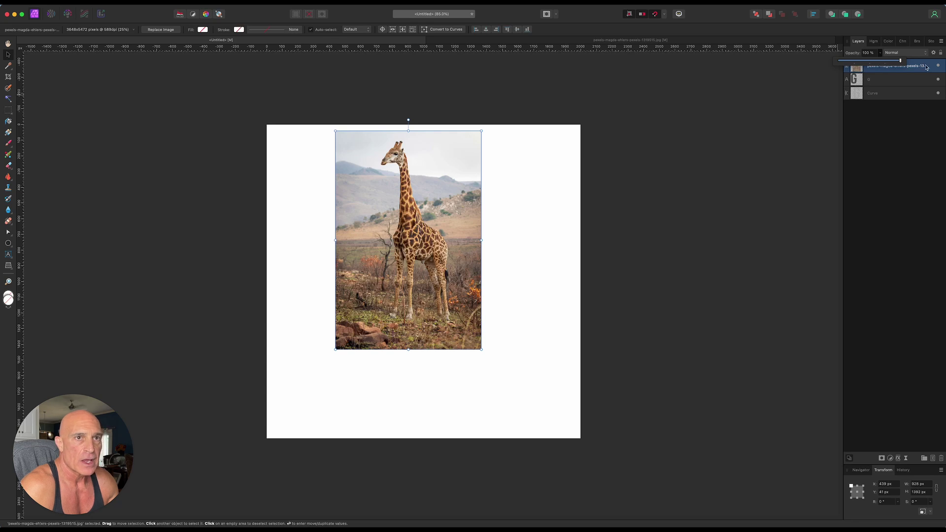
pyautogui.click(891, 69)
pyautogui.rightClick(891, 69)
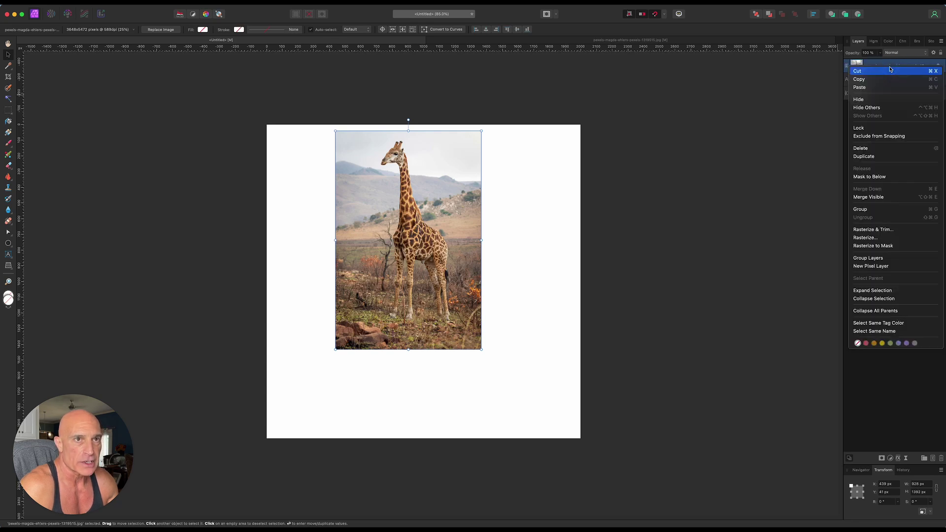
# - Make two giraffe copies, clip the bottom one into the G, and show the middle copy
pyautogui.click(882, 159)
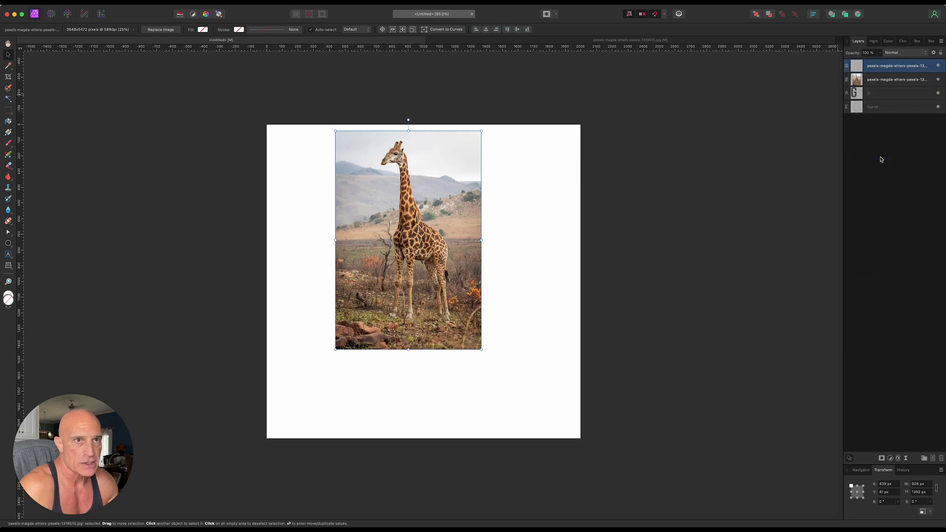
pyautogui.rightClick(882, 67)
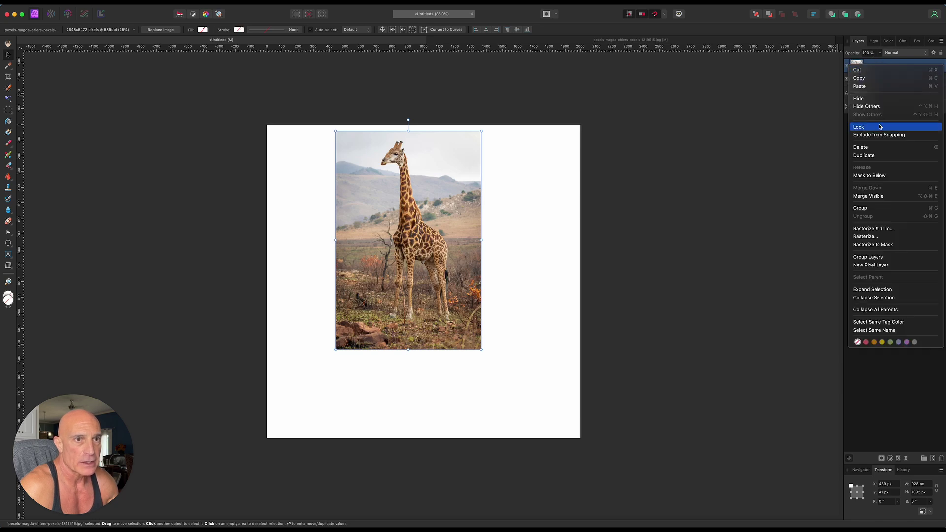
pyautogui.click(869, 156)
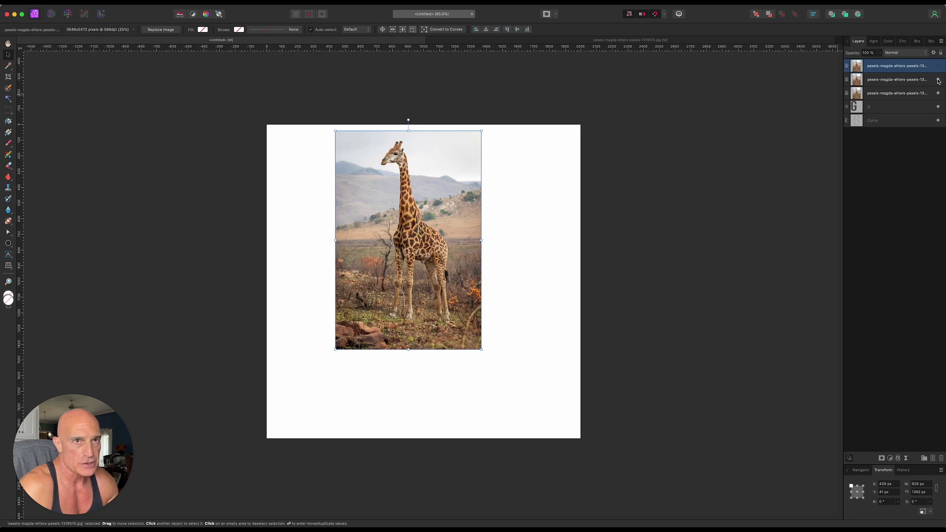
pyautogui.click(887, 94)
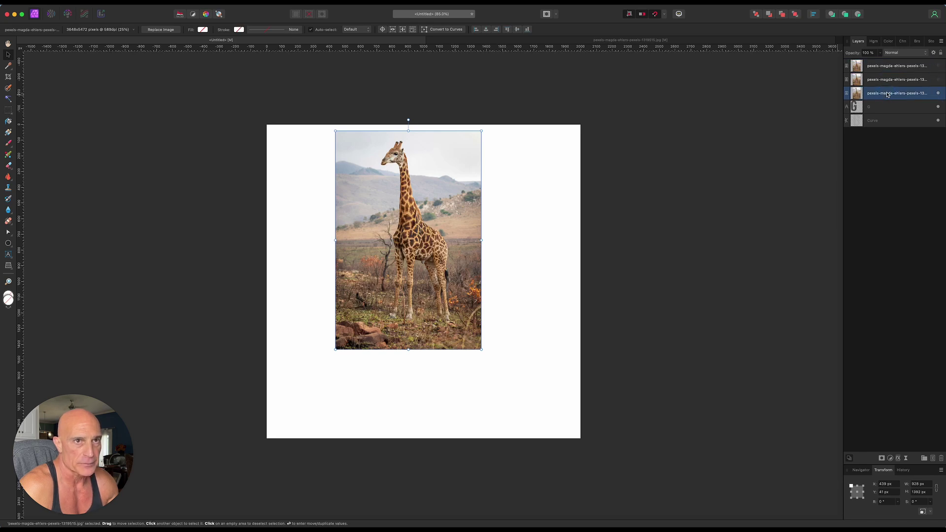
pyautogui.moveTo(882, 94); pyautogui.dragTo(882, 107)
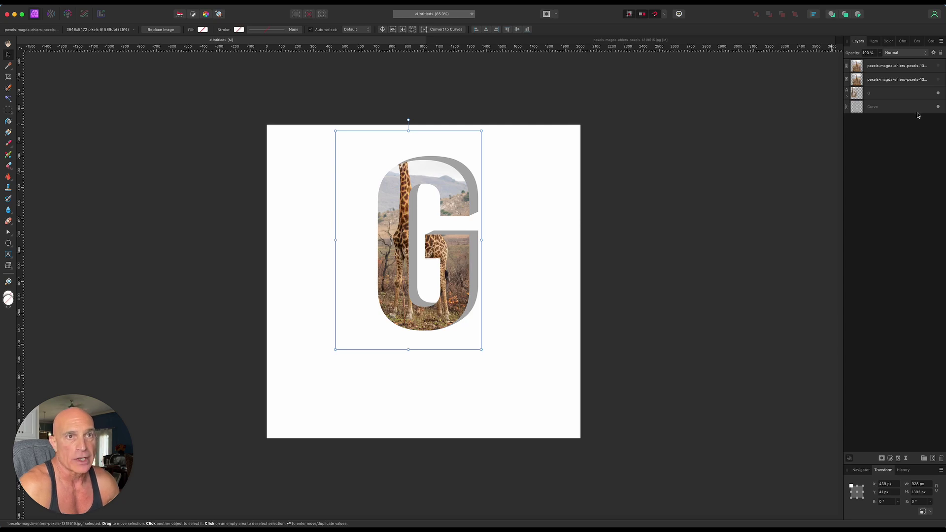
pyautogui.click(886, 80)
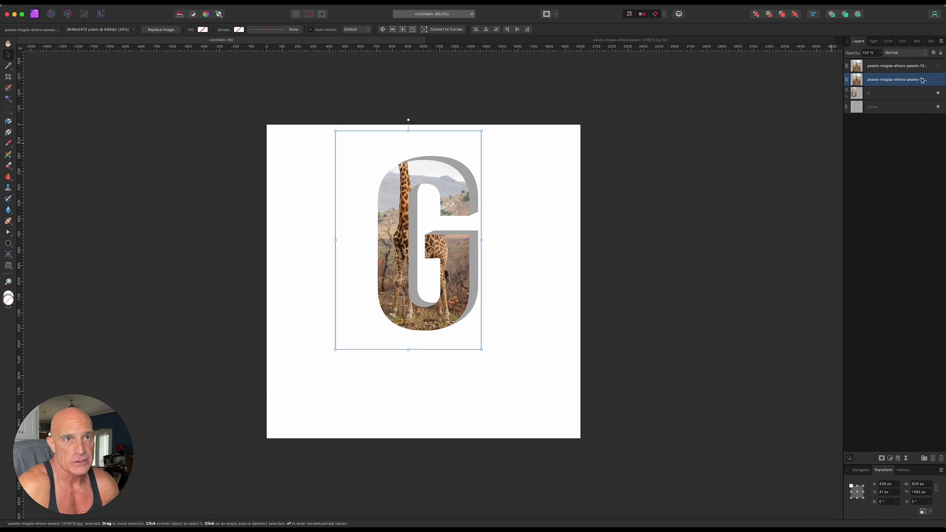
pyautogui.click(938, 79)
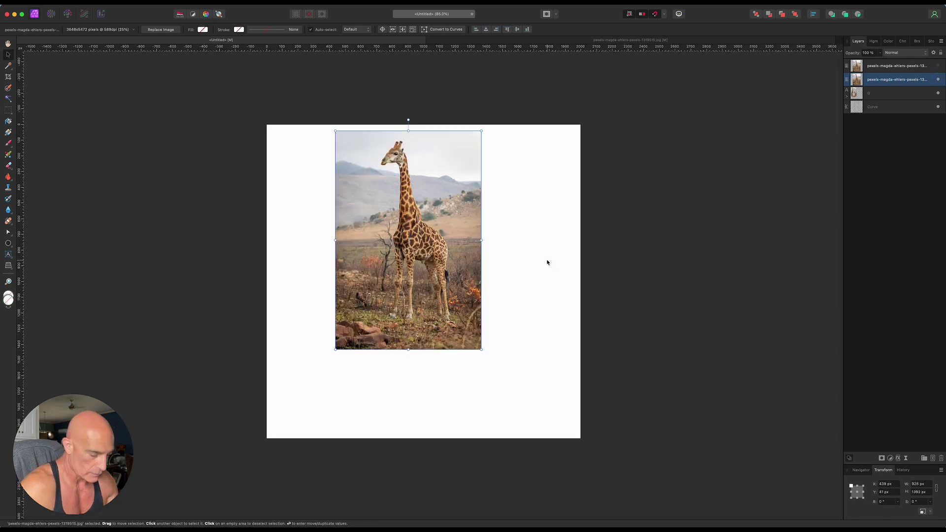
# - Paint a selection over the giraffe's head, neck and chest, then shrink the Selection Brush
pyautogui.scroll(5, 524, 250)
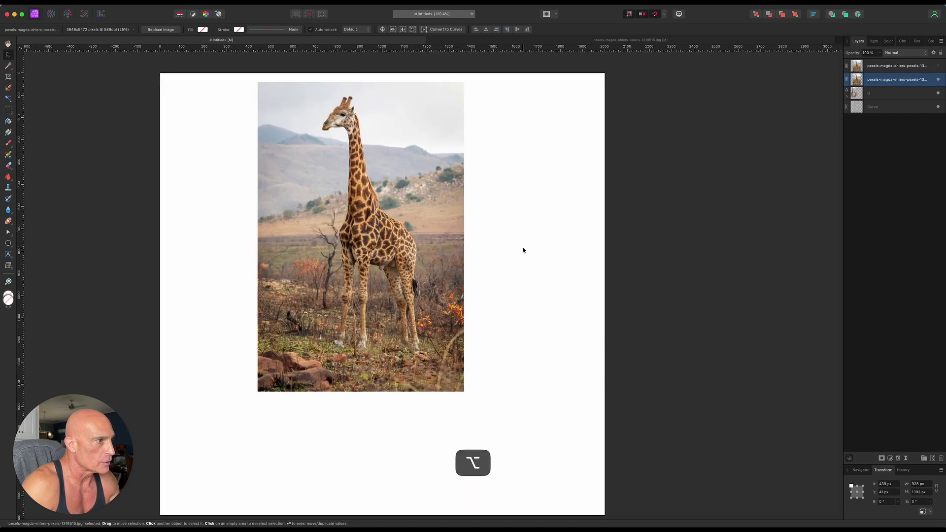
pyautogui.click(8, 90)
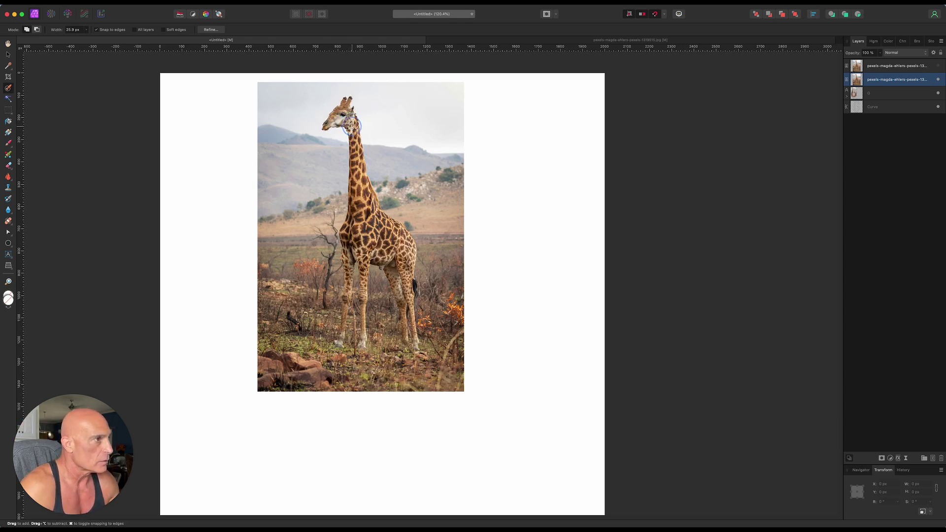
pyautogui.moveTo(365, 220); pyautogui.dragTo(370, 216)
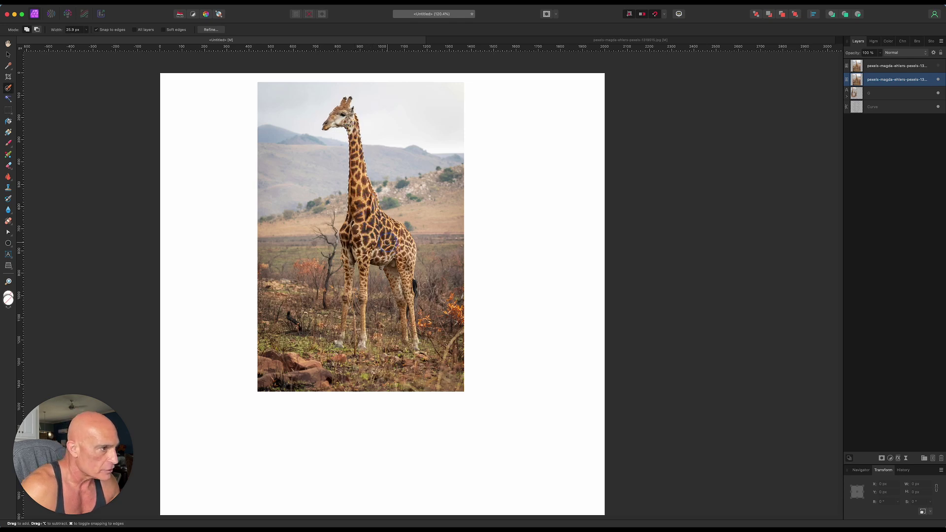
pyautogui.moveTo(396, 239); pyautogui.dragTo(385, 227)
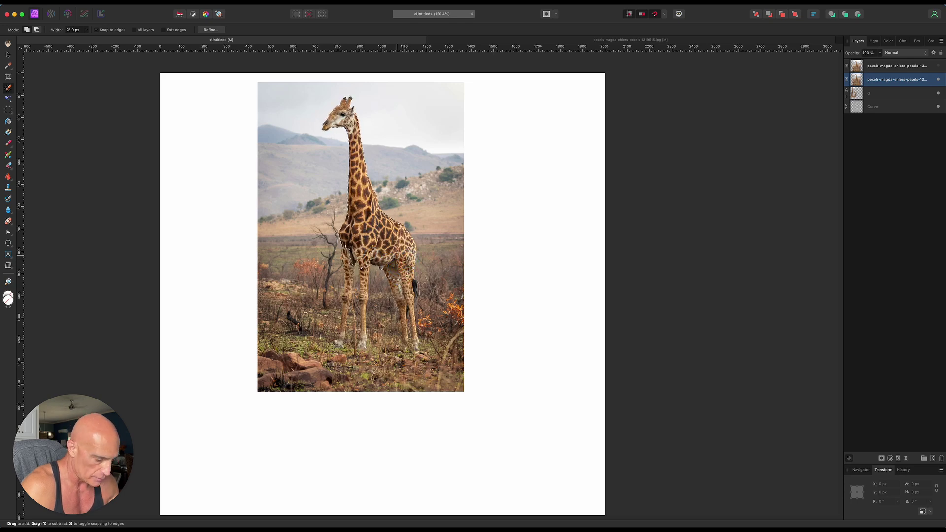
pyautogui.press('[')
pyautogui.press('[')
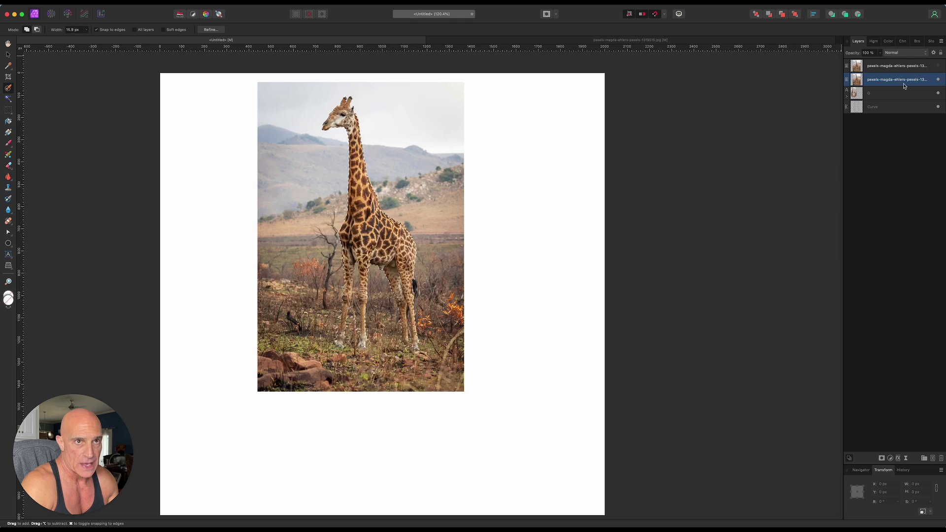
# - Mask the giraffe copy, select outside the G, paint it out on the mask, and deselect
pyautogui.click(882, 458)
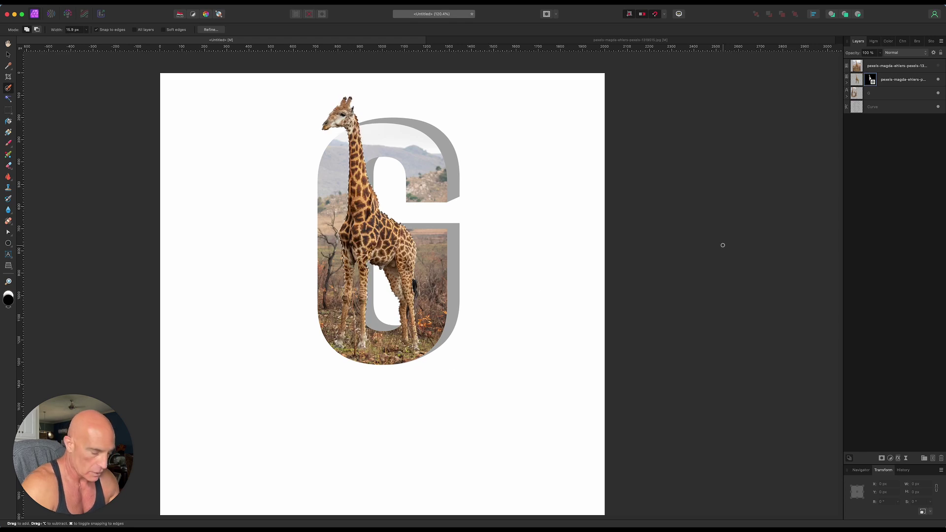
pyautogui.moveTo(854, 94); pyautogui.dragTo(858, 95)
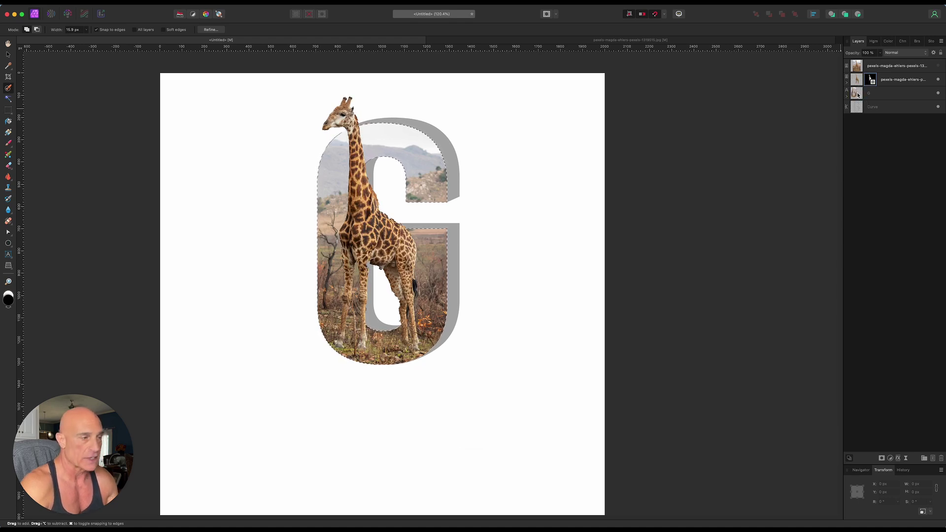
pyautogui.click(169, 4)
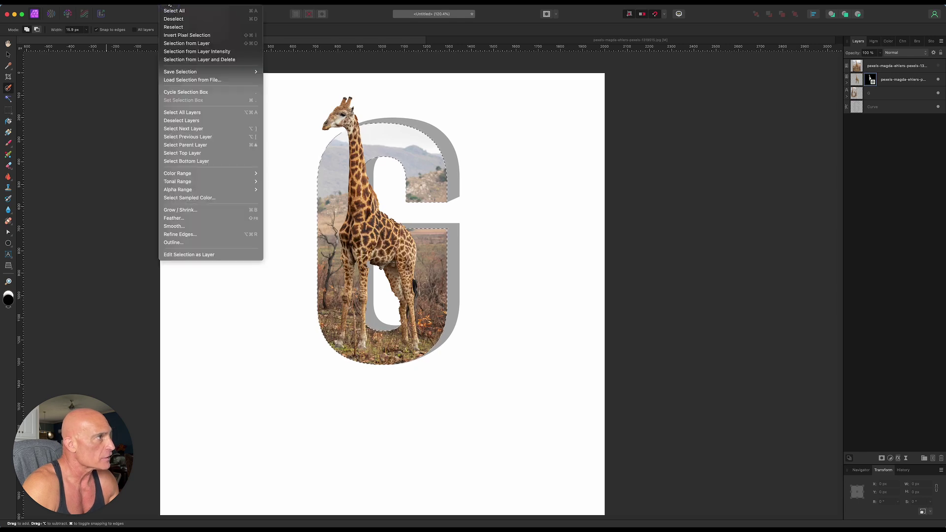
pyautogui.click(176, 36)
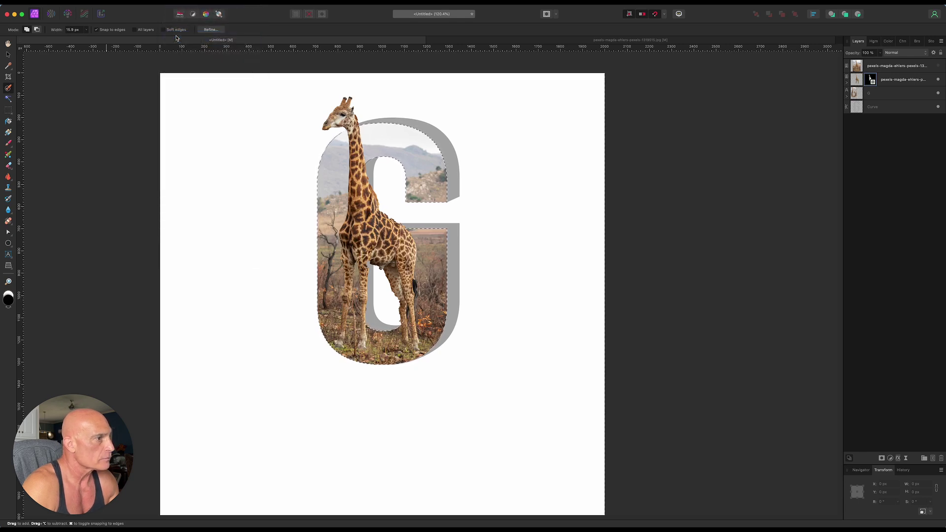
pyautogui.click(9, 144)
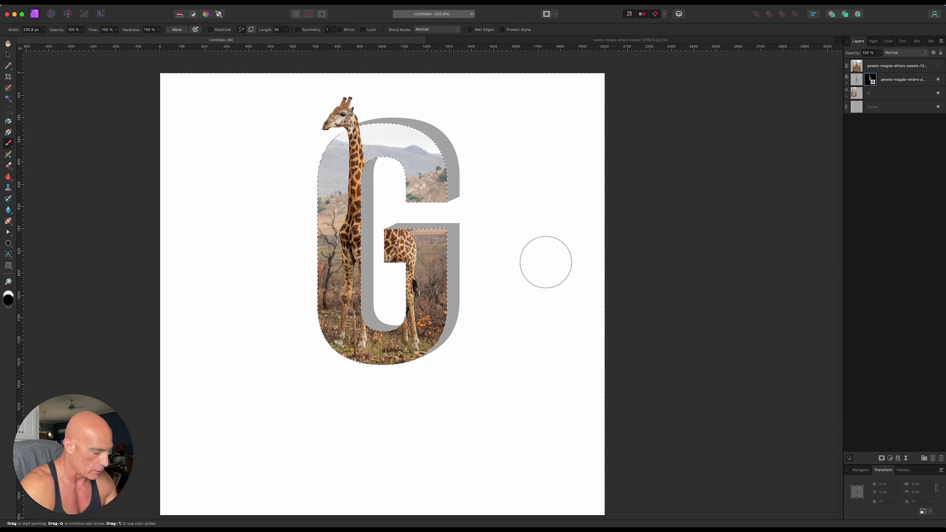
pyautogui.press('super+d')
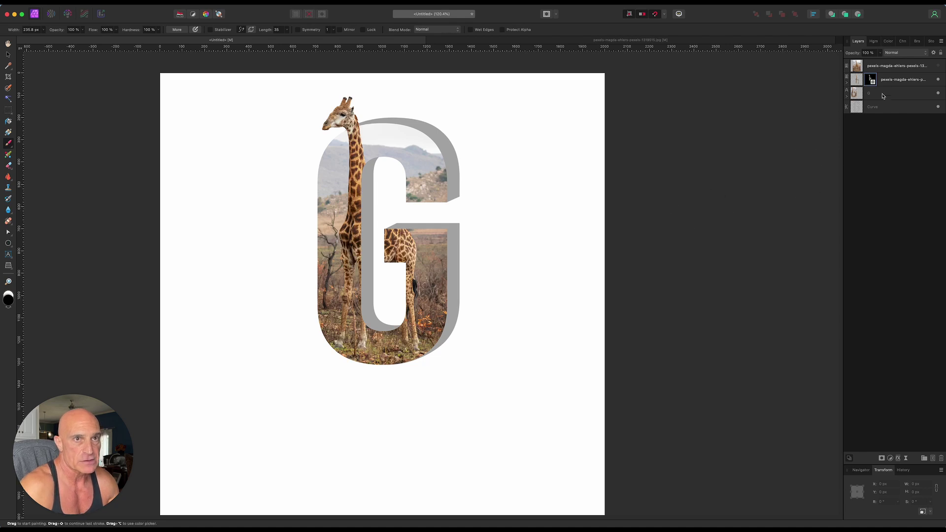
# - Show the unmasked giraffe photo layer and clip it into the G Curve layer to fill the letter
pyautogui.click(890, 69)
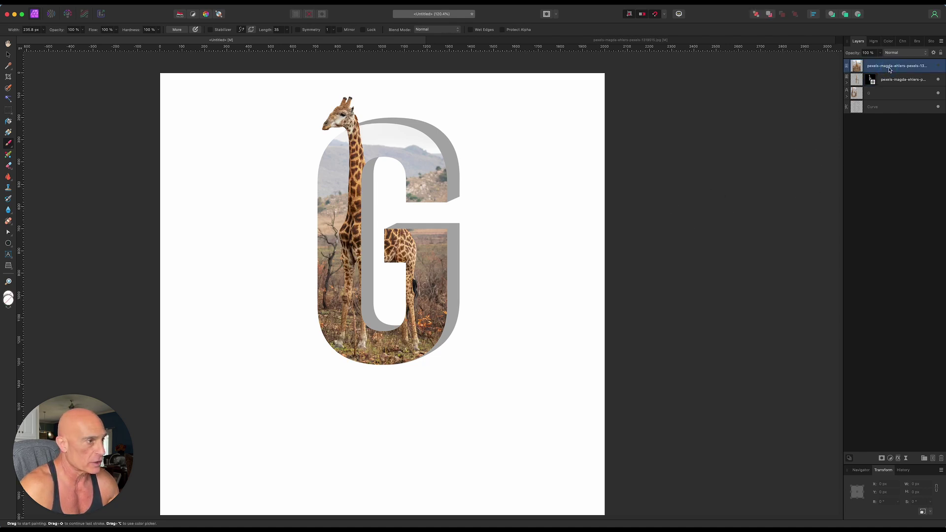
pyautogui.click(938, 67)
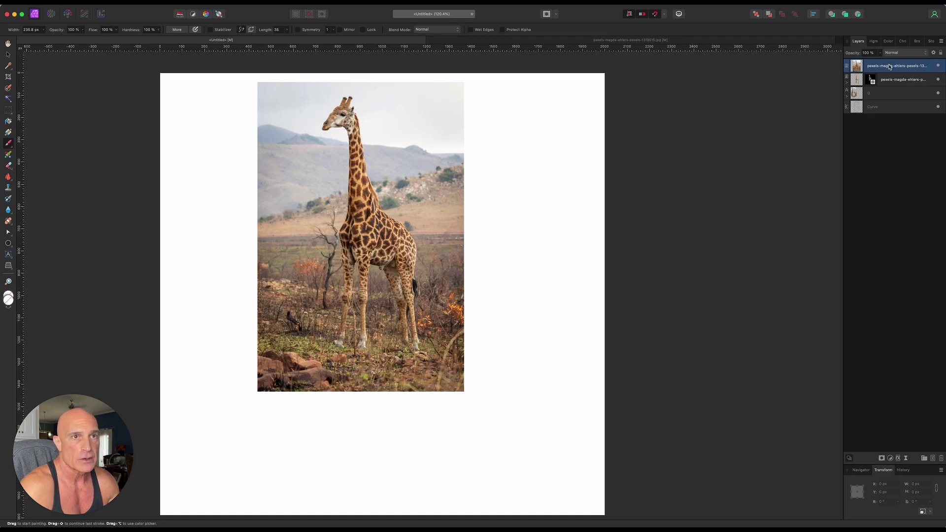
pyautogui.moveTo(889, 67); pyautogui.dragTo(889, 111)
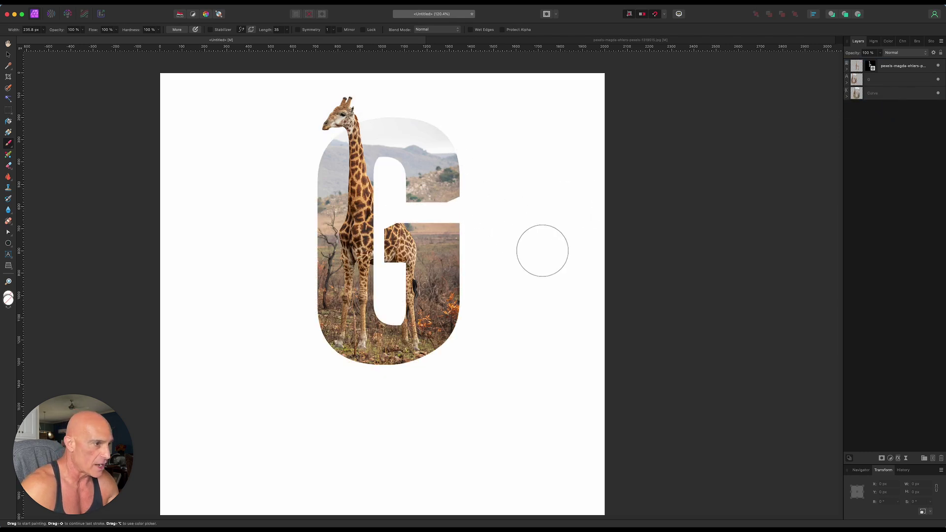
pyautogui.click(897, 98)
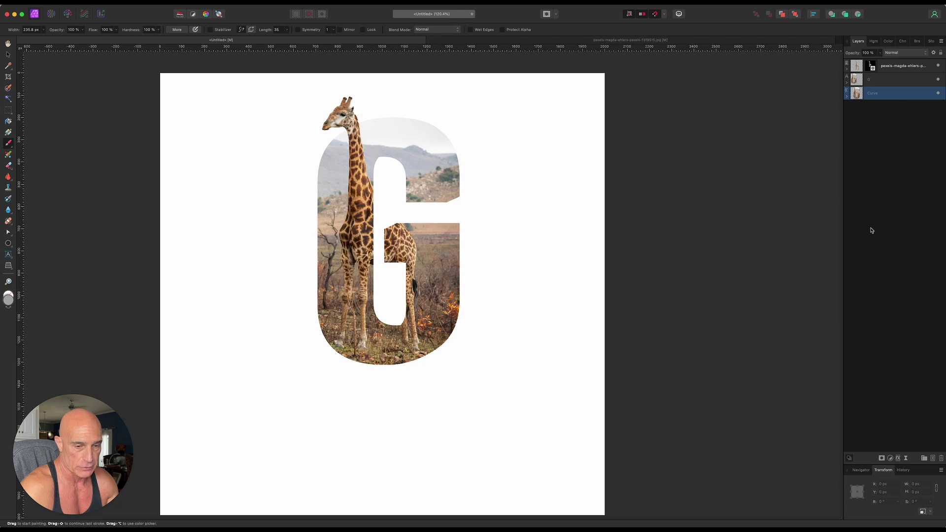
# - Add a Levels adjustment with Black Level 47% and Output White Level 71%
pyautogui.click(891, 460)
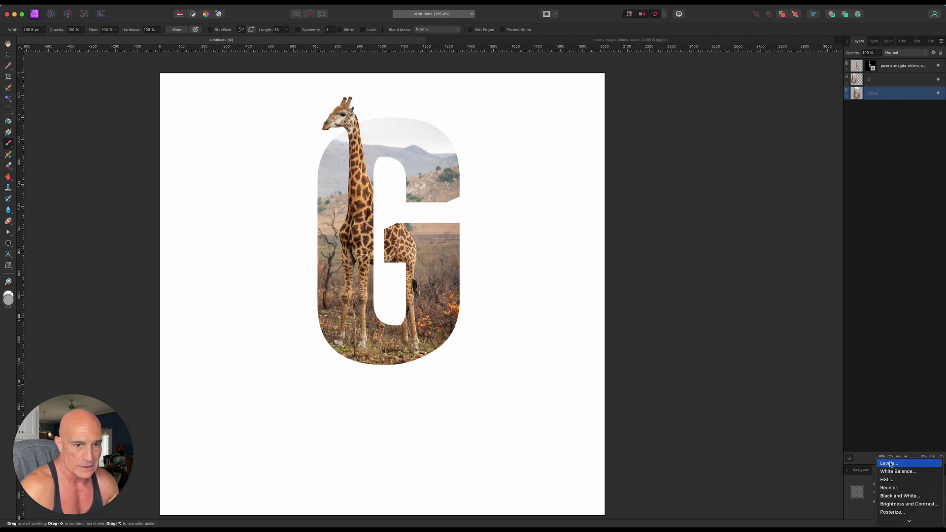
pyautogui.click(891, 463)
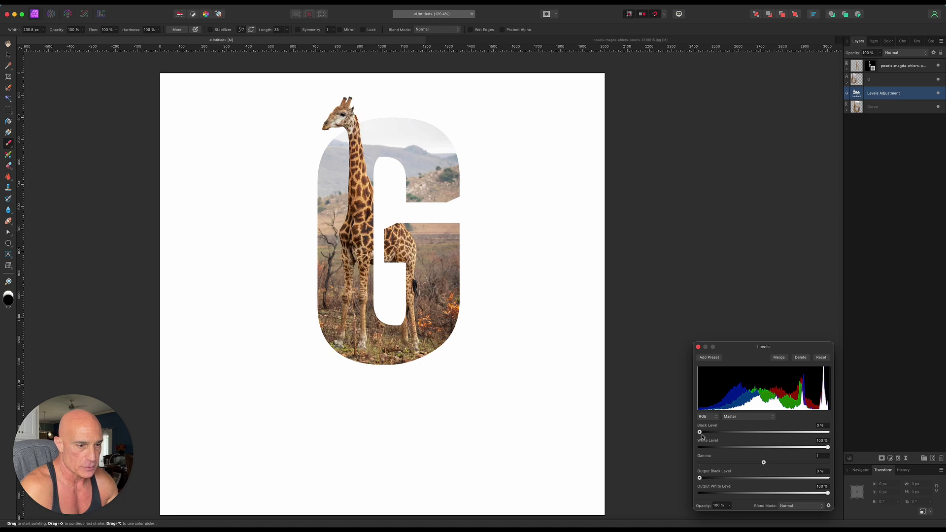
pyautogui.moveTo(700, 432); pyautogui.dragTo(762, 437)
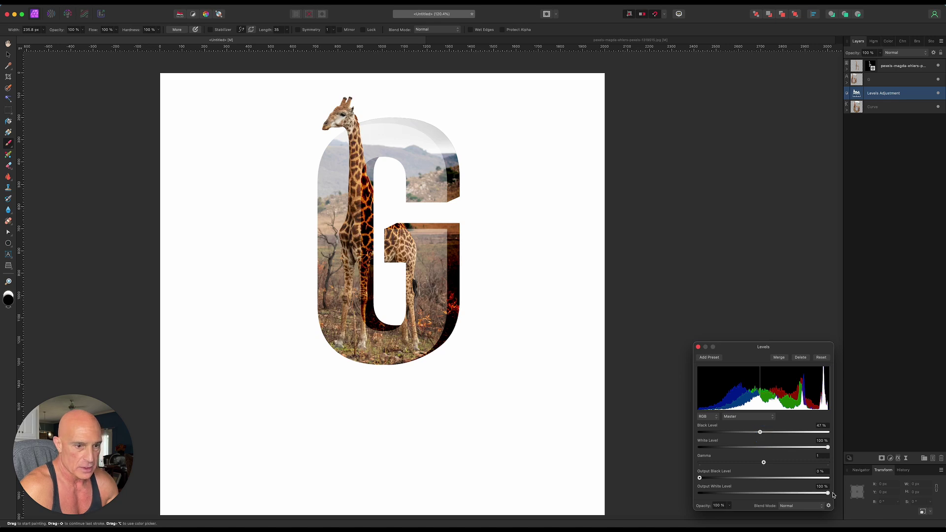
pyautogui.moveTo(828, 493); pyautogui.dragTo(792, 494)
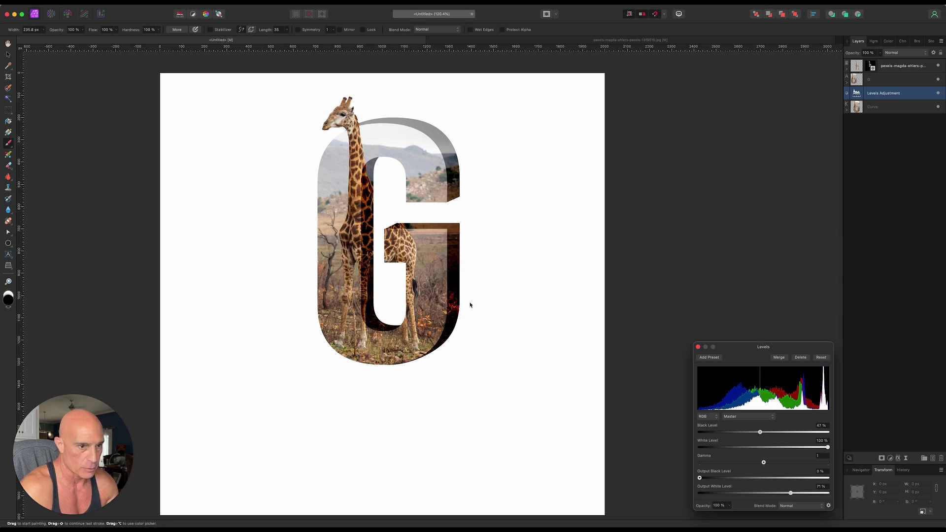
pyautogui.click(698, 348)
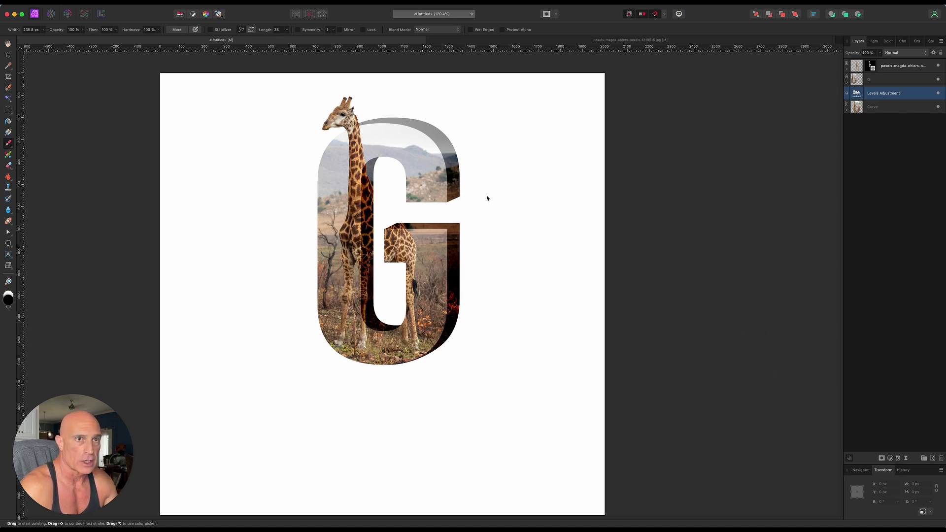
# - Draw a flat ellipse centred under the G, beneath the Curve layer, at about 72% opacity
pyautogui.click(895, 135)
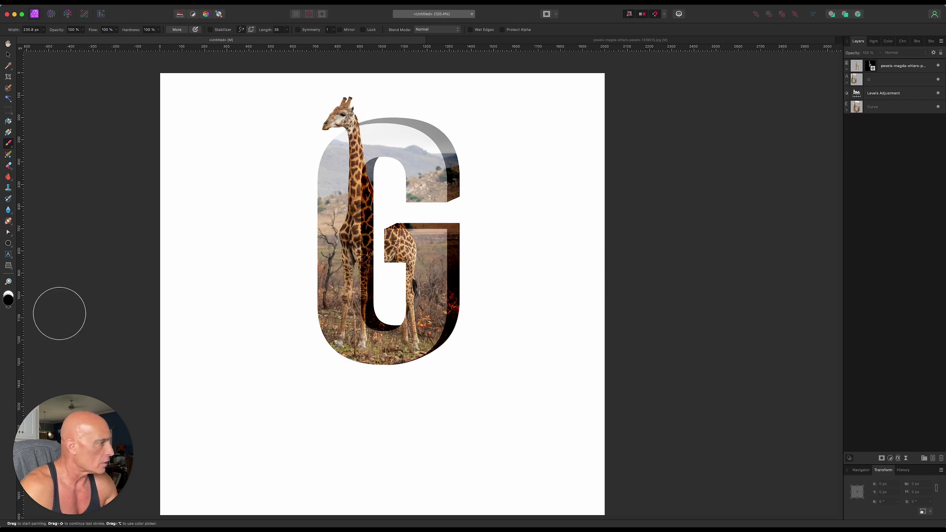
pyautogui.click(8, 243)
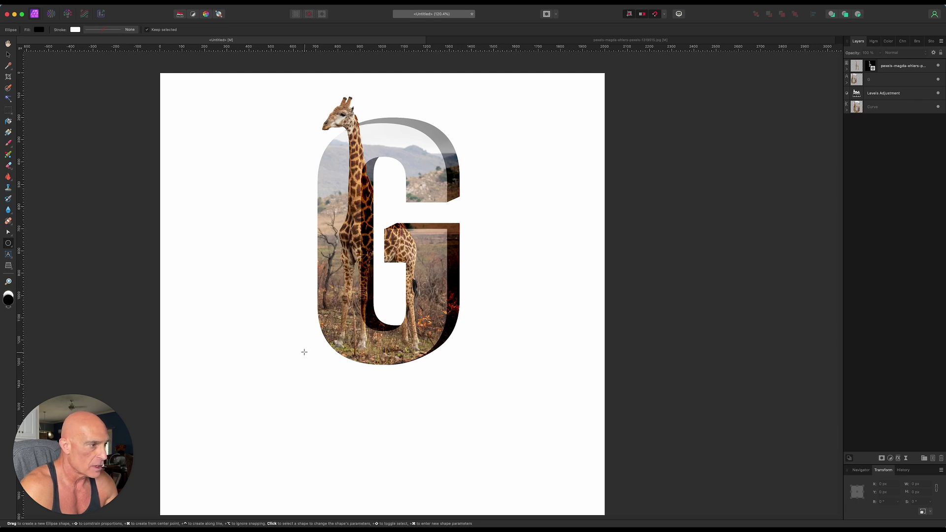
pyautogui.moveTo(305, 353)
pyautogui.mouseDown()
pyautogui.moveTo(469, 370)
pyautogui.moveTo(460, 368)
pyautogui.mouseUp()
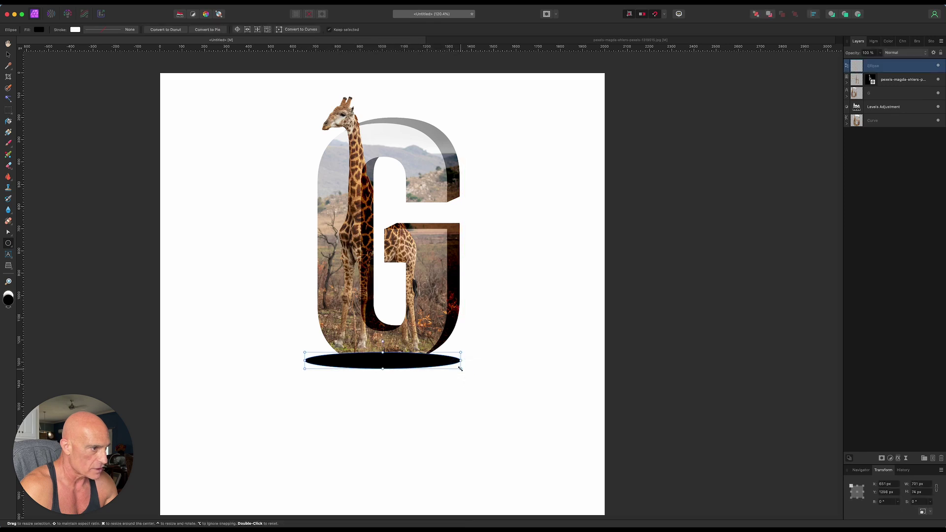
pyautogui.click(8, 54)
pyautogui.moveTo(377, 363); pyautogui.dragTo(381, 362)
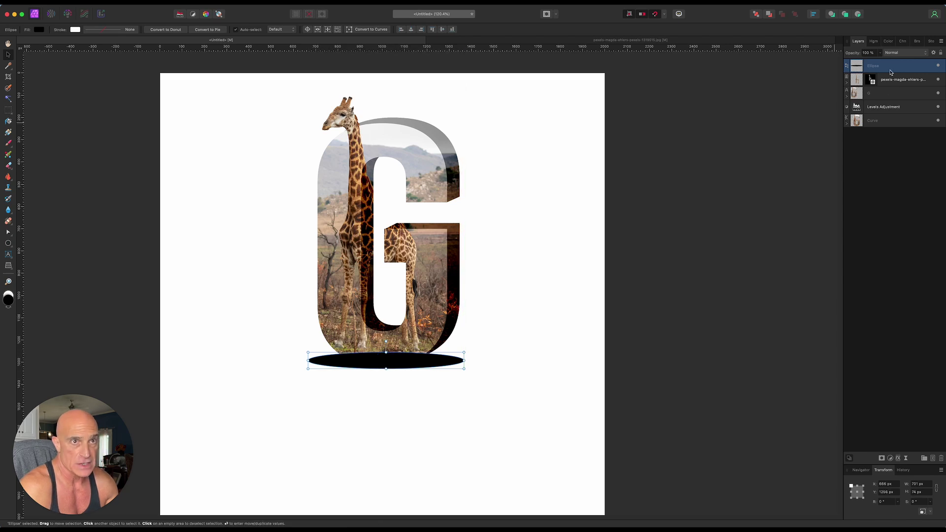
pyautogui.moveTo(891, 67); pyautogui.dragTo(897, 130)
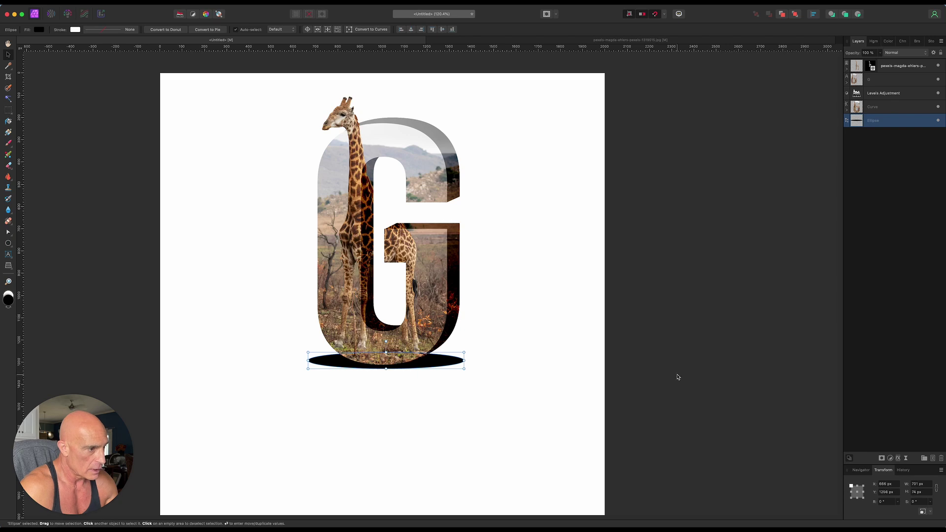
pyautogui.click(880, 52)
pyautogui.moveTo(880, 62); pyautogui.dragTo(863, 67)
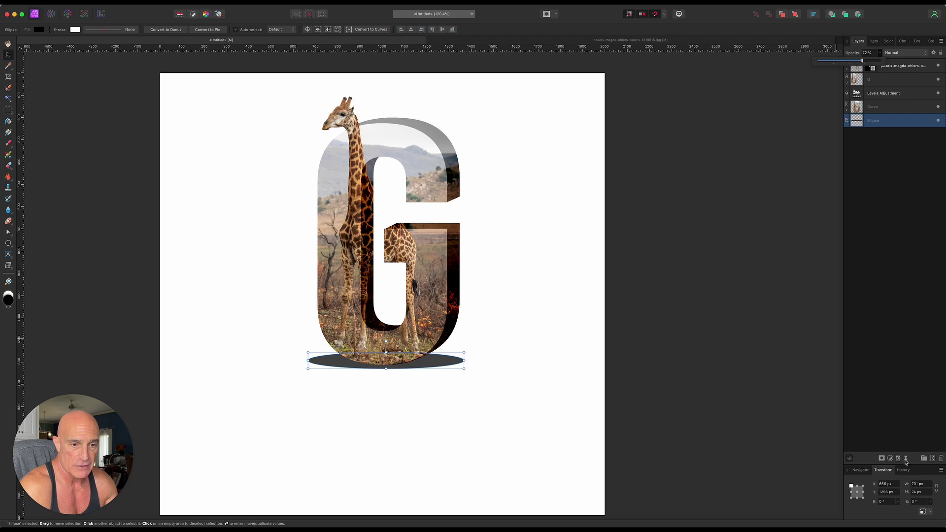
# - Soften the ellipse shadow with a live Gaussian blur of 7.4 px radius
pyautogui.click(906, 459)
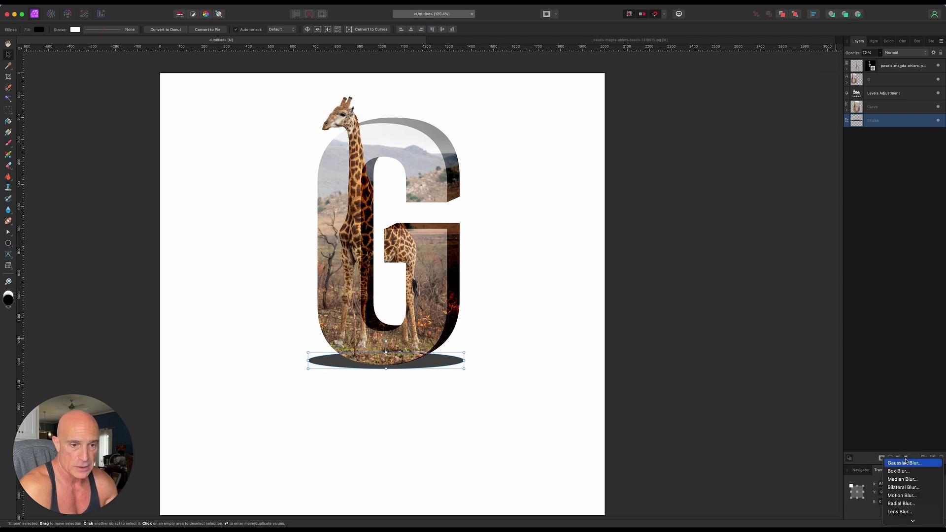
pyautogui.click(905, 465)
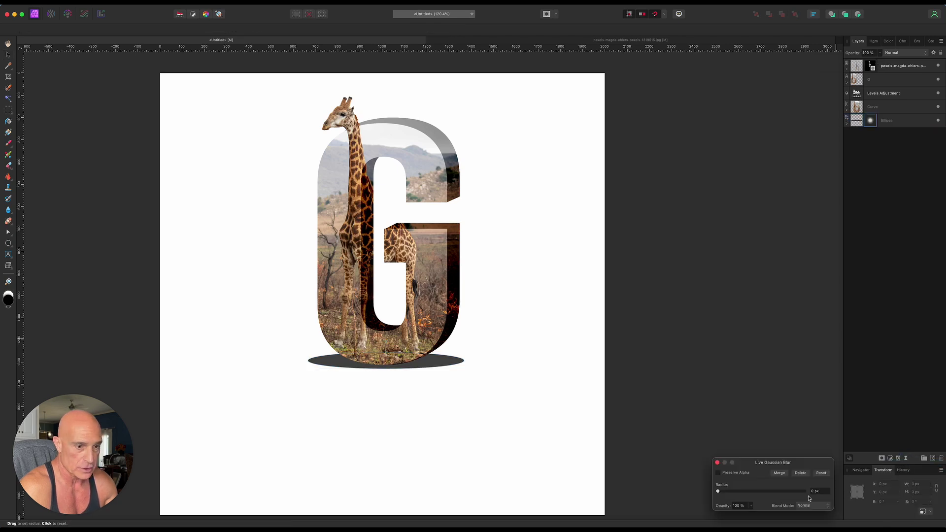
pyautogui.moveTo(719, 493); pyautogui.dragTo(752, 494)
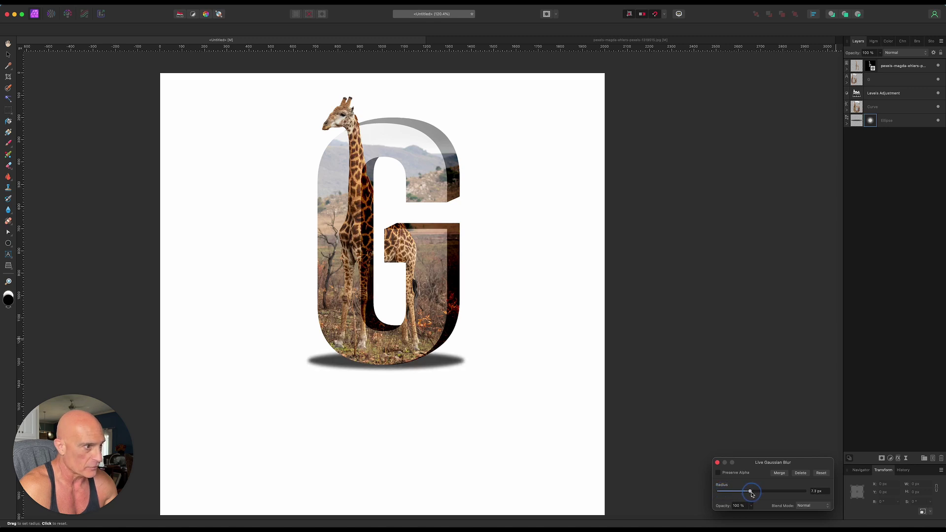
pyautogui.moveTo(752, 495); pyautogui.dragTo(752, 494)
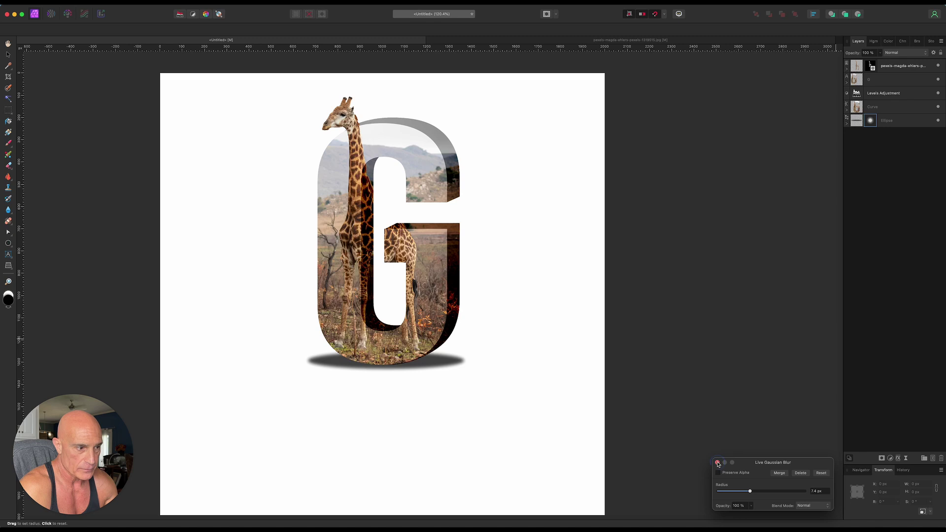
pyautogui.click(718, 463)
pyautogui.scroll(-2, 704, 427)
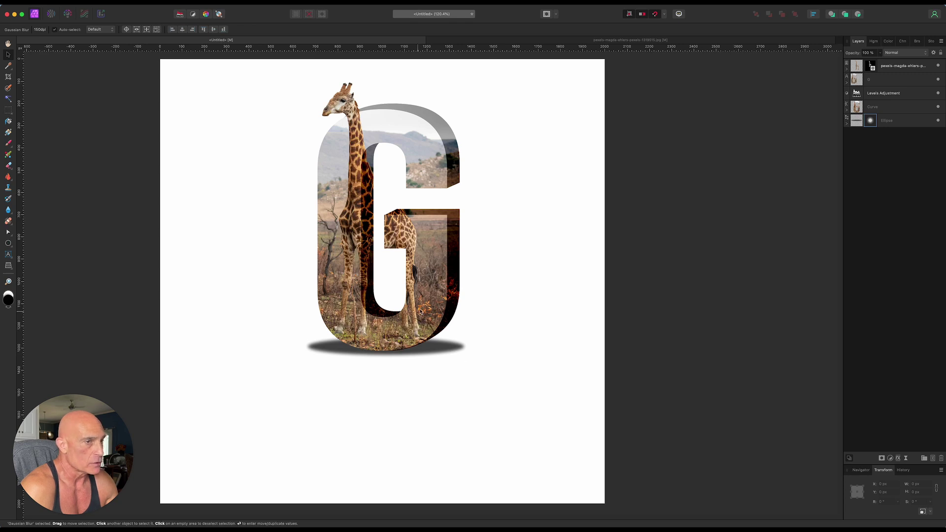
# - Group the photo, G, Levels and Curve layers and duplicate the group
pyautogui.click(899, 67)
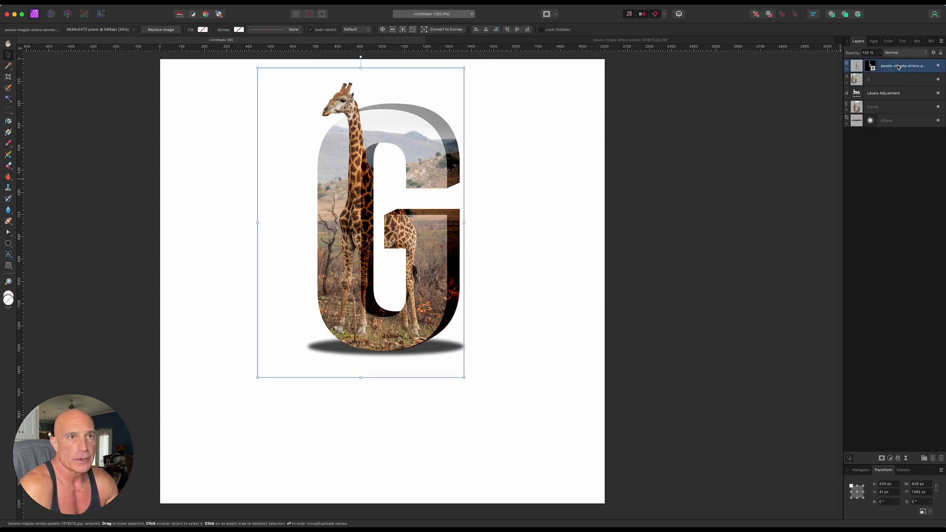
pyautogui.keyDown('shift'); pyautogui.click(890, 110); pyautogui.keyUp('shift')
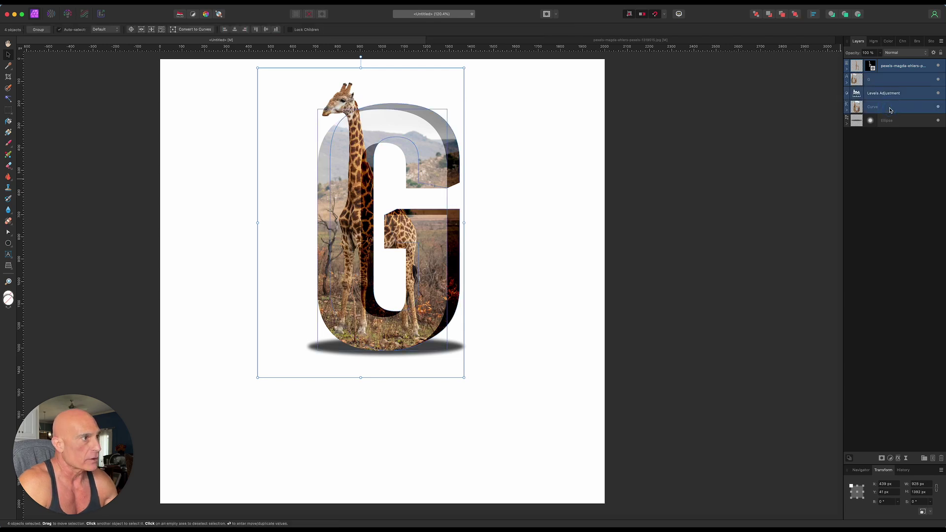
pyautogui.rightClick(890, 110)
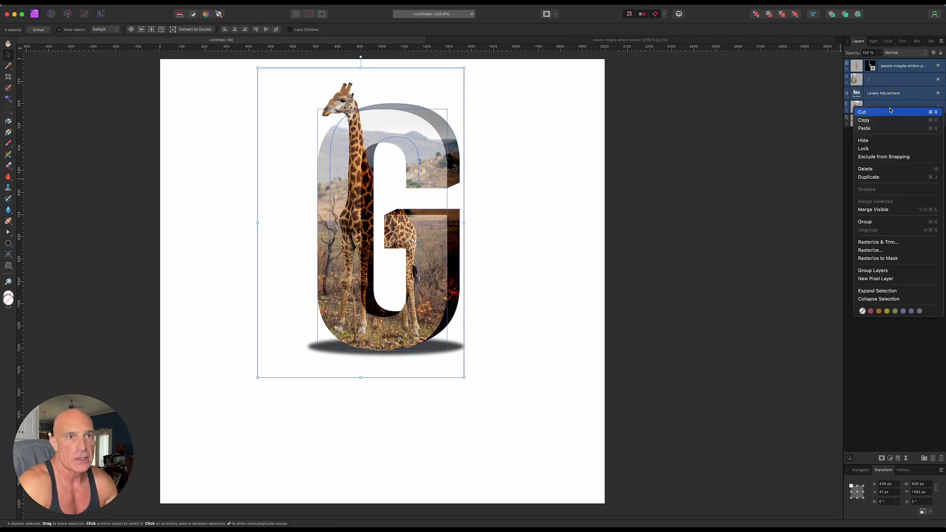
pyautogui.click(866, 223)
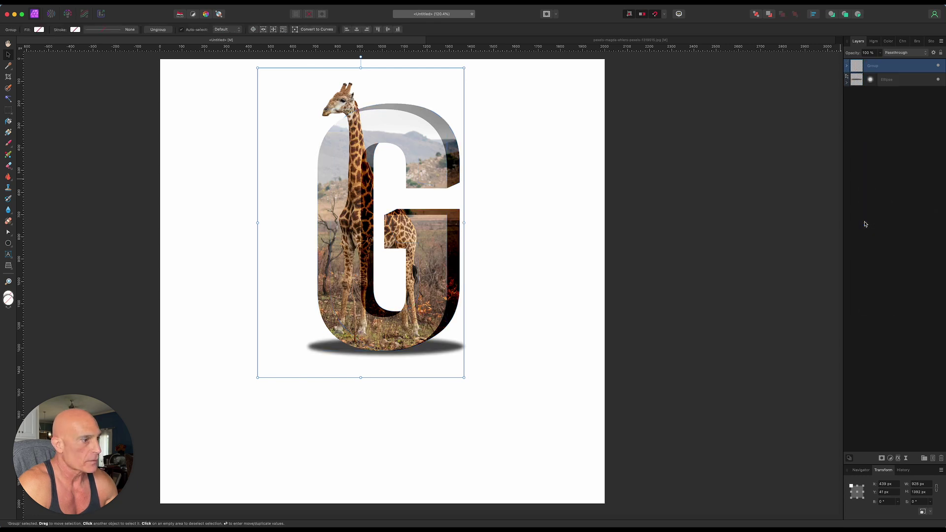
pyautogui.rightClick(906, 68)
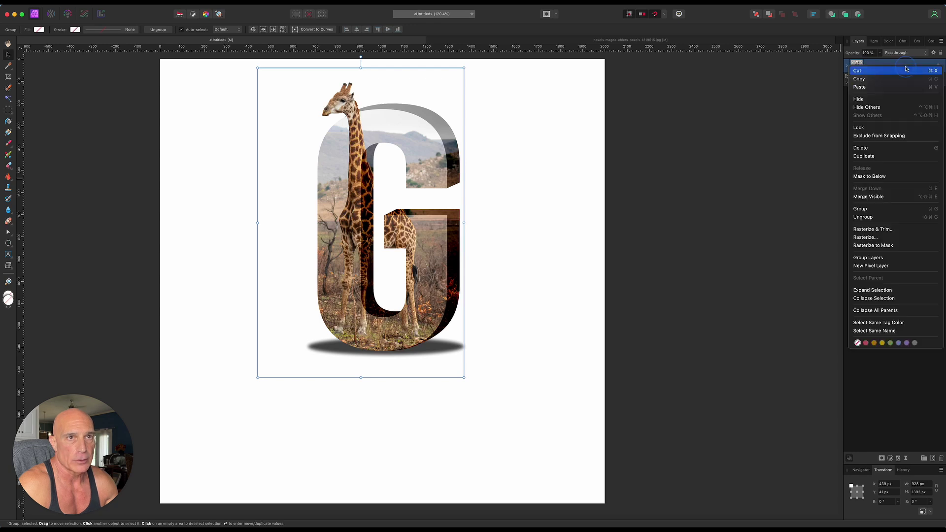
pyautogui.click(868, 156)
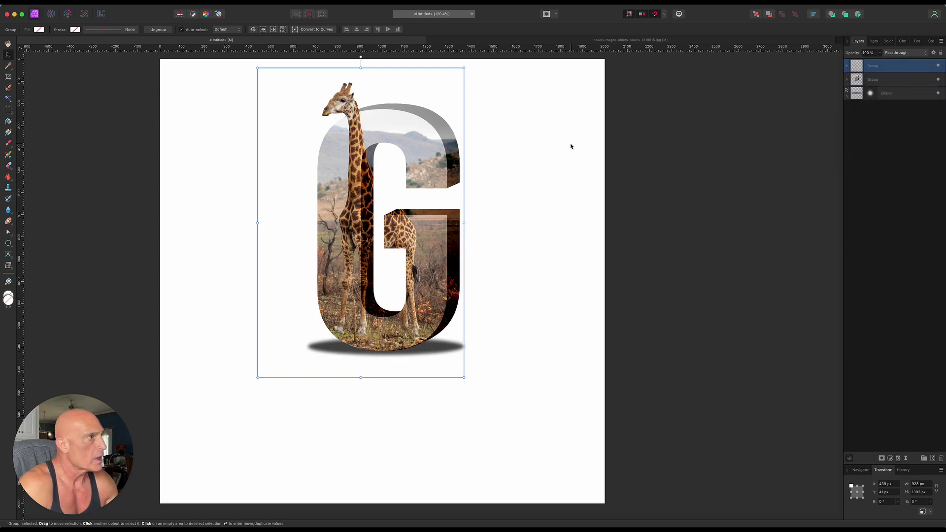
# - Flip the duplicate group vertically, move it below the G as a reflection, and add a mask
pyautogui.click(192, 4)
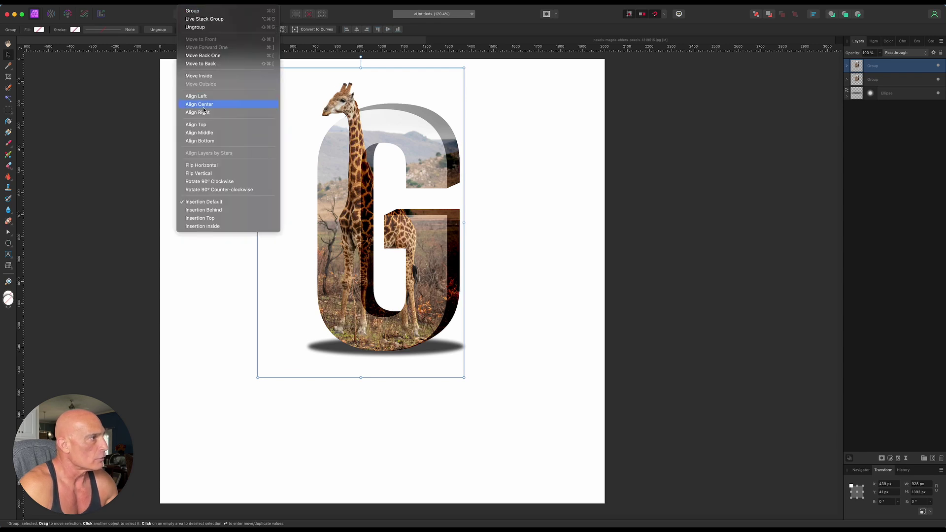
pyautogui.click(220, 175)
pyautogui.moveTo(294, 140); pyautogui.dragTo(291, 395)
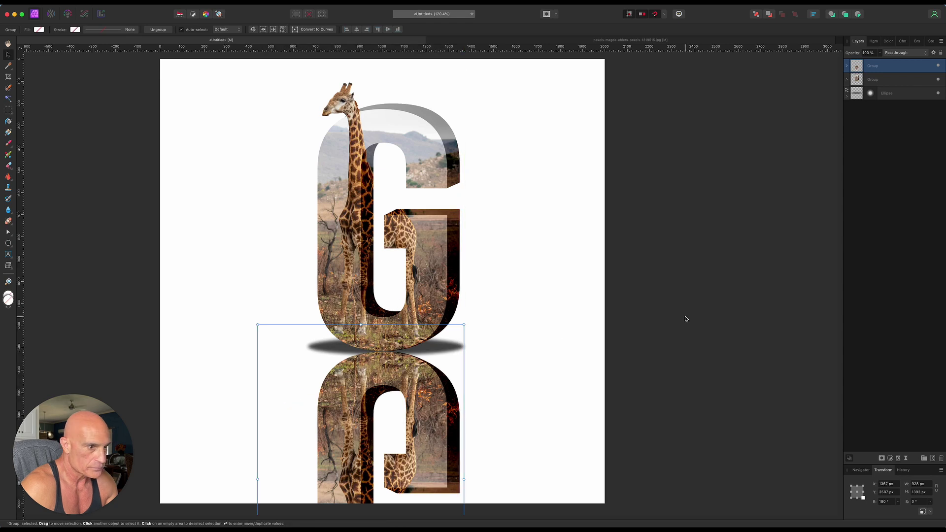
pyautogui.scroll(-1, 685, 319)
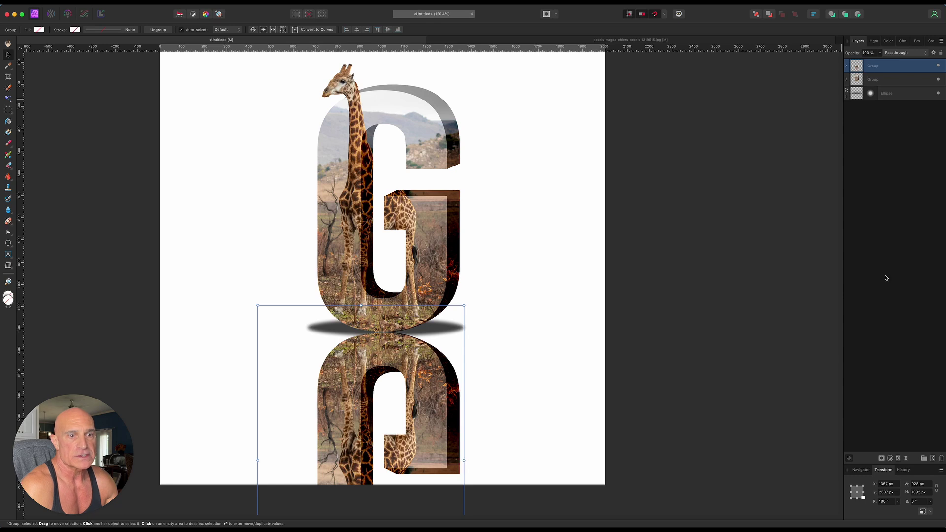
pyautogui.click(882, 458)
# - Invert the reflection's mask and drag a downward gradient so the reflection fades out
pyautogui.press('super+i')
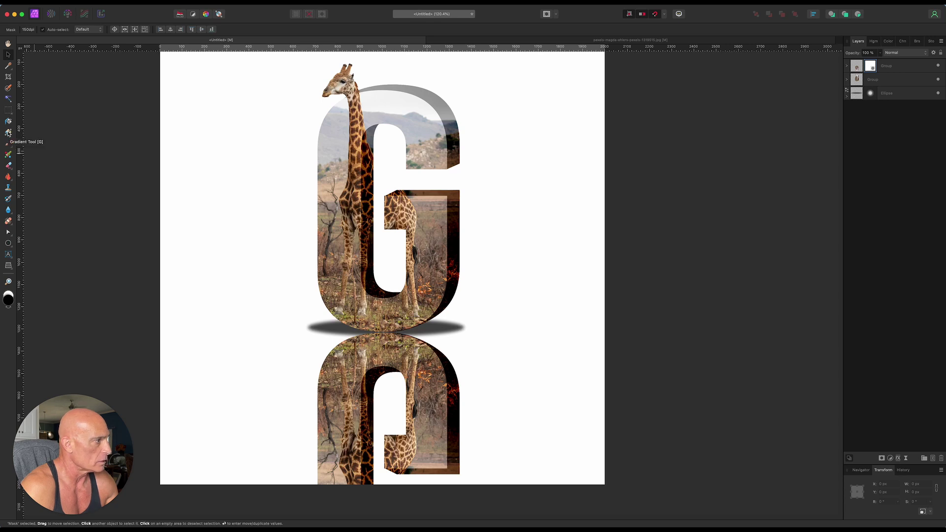
pyautogui.click(8, 133)
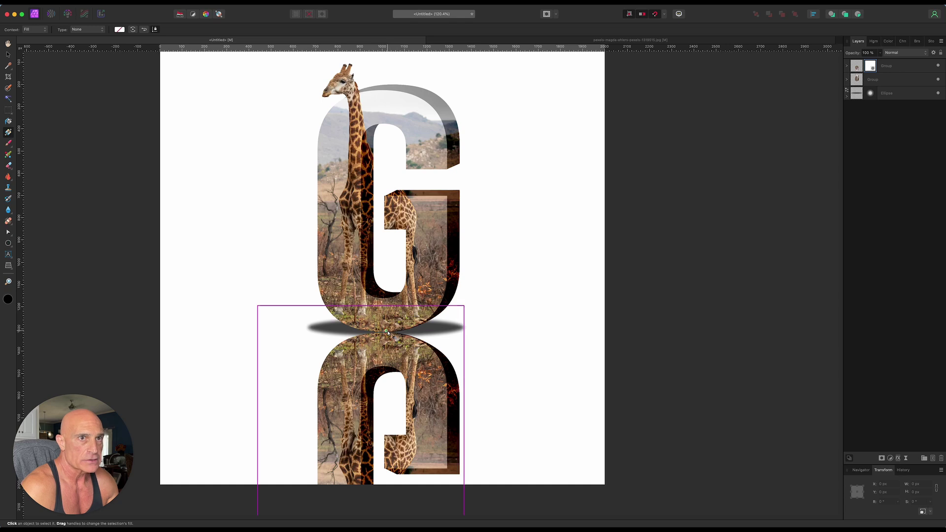
pyautogui.moveTo(386, 333); pyautogui.dragTo(386, 463)
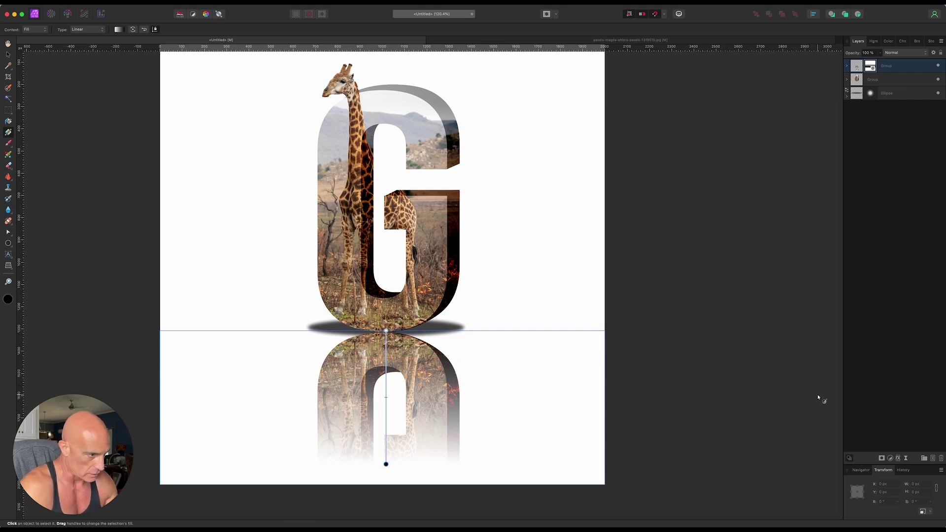
# - Add a live Gaussian blur of 1.7 px radius to the reflection
pyautogui.click(906, 458)
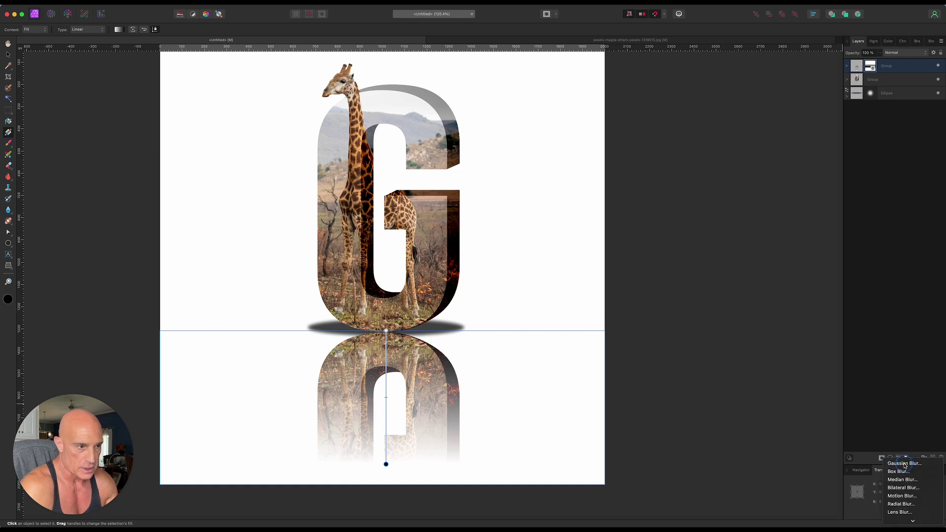
pyautogui.click(904, 463)
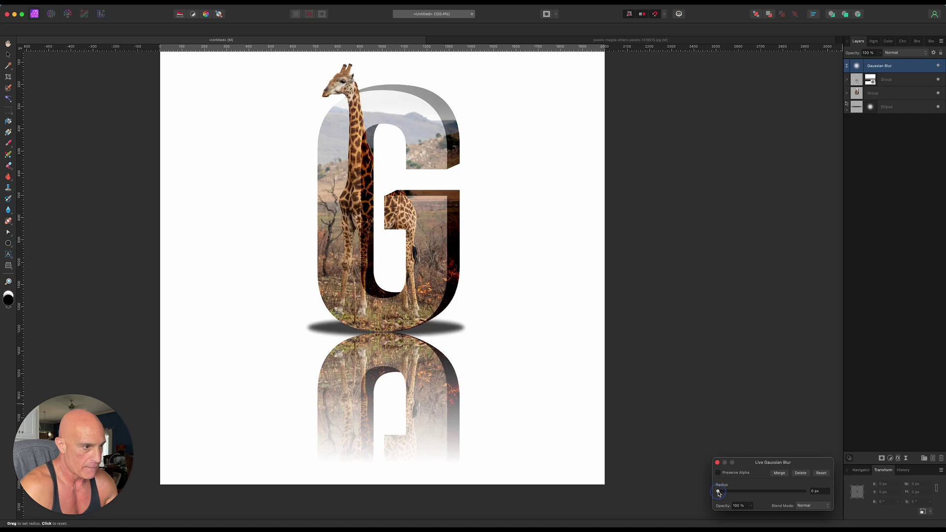
pyautogui.moveTo(719, 493); pyautogui.dragTo(740, 495)
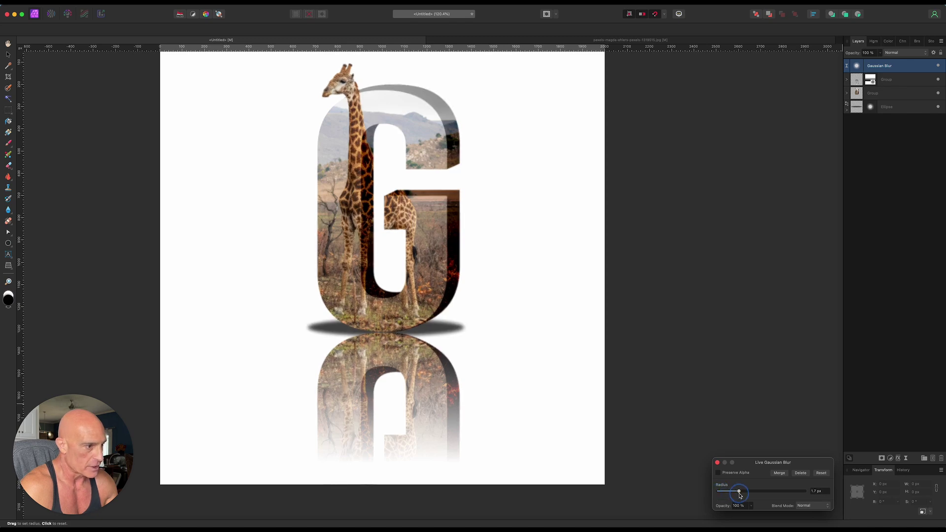
pyautogui.click(717, 463)
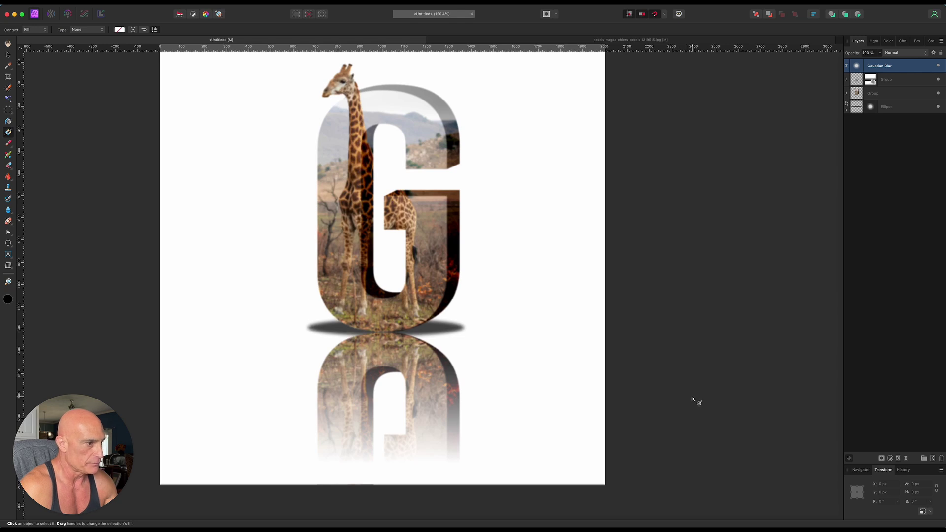
pyautogui.rightClick(900, 69)
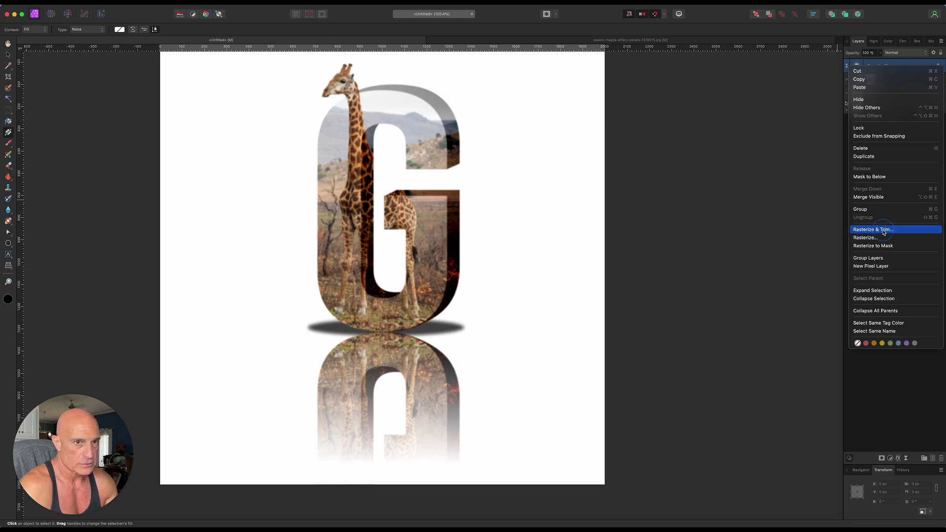
pyautogui.click(865, 253)
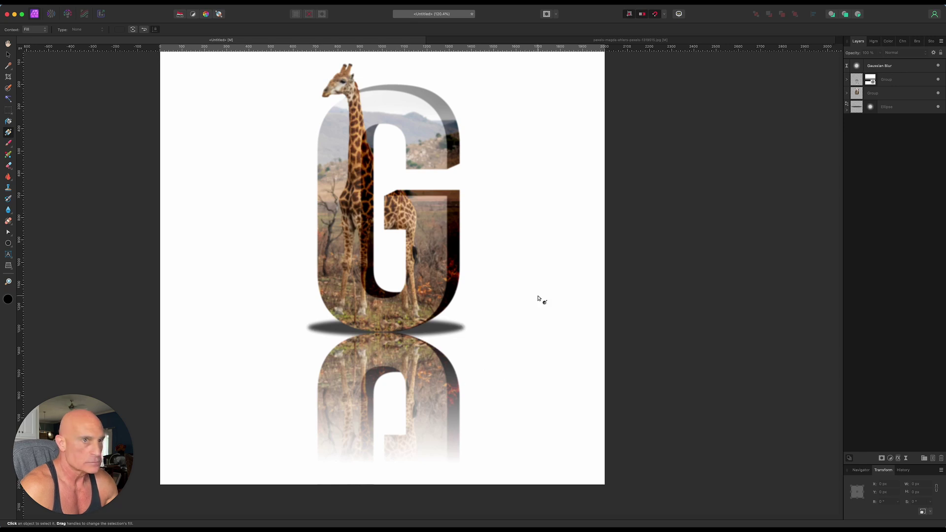
# - Rasterize and trim the reflection group into a single pixel layer
pyautogui.click(907, 80)
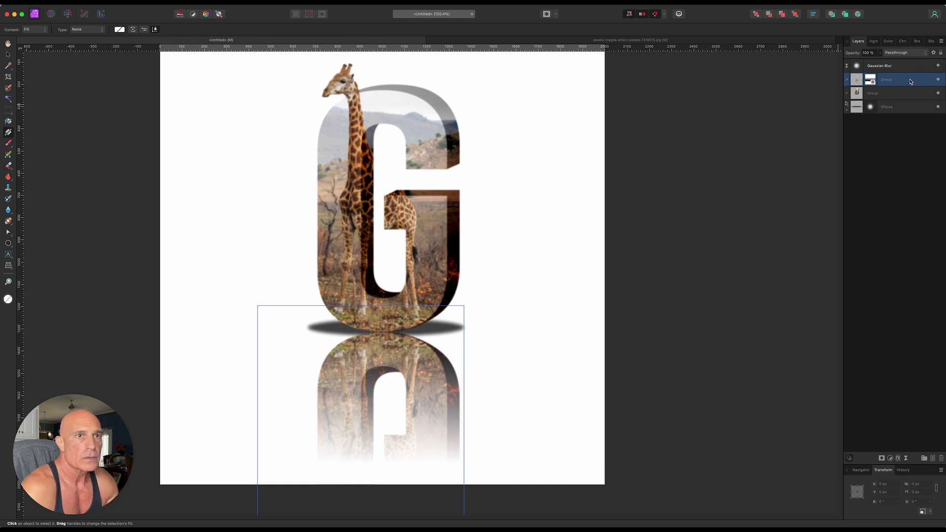
pyautogui.rightClick(904, 83)
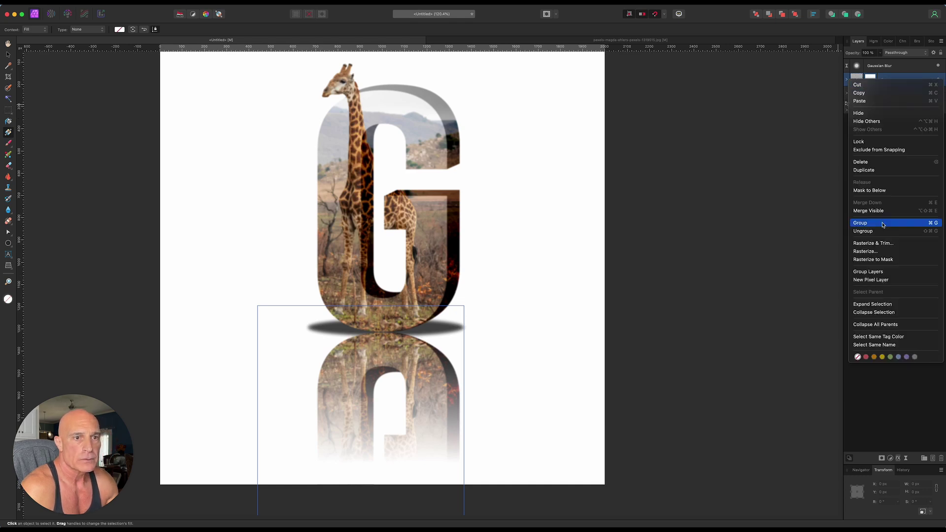
pyautogui.click(864, 244)
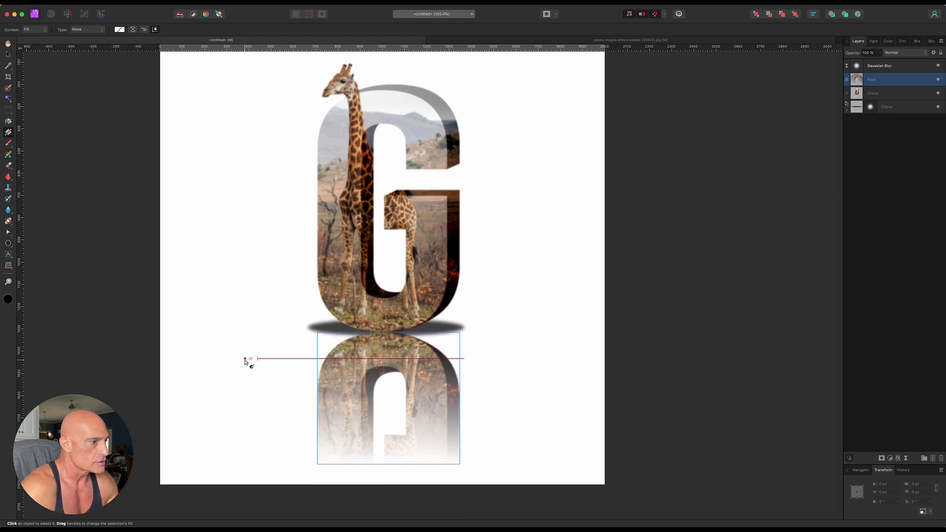
# - Pull the reflection's bottom corners up and inward with the Perspective tool so it slants left
pyautogui.click(8, 267)
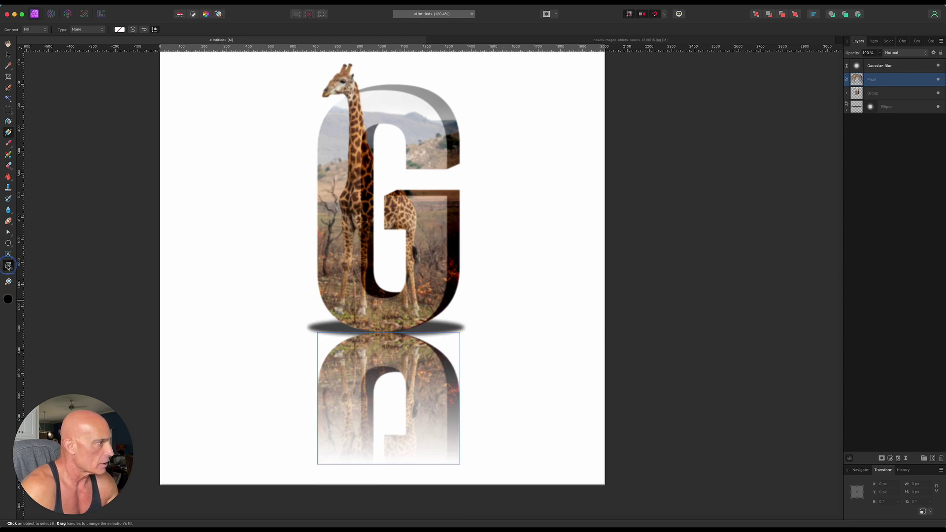
pyautogui.click(45, 275)
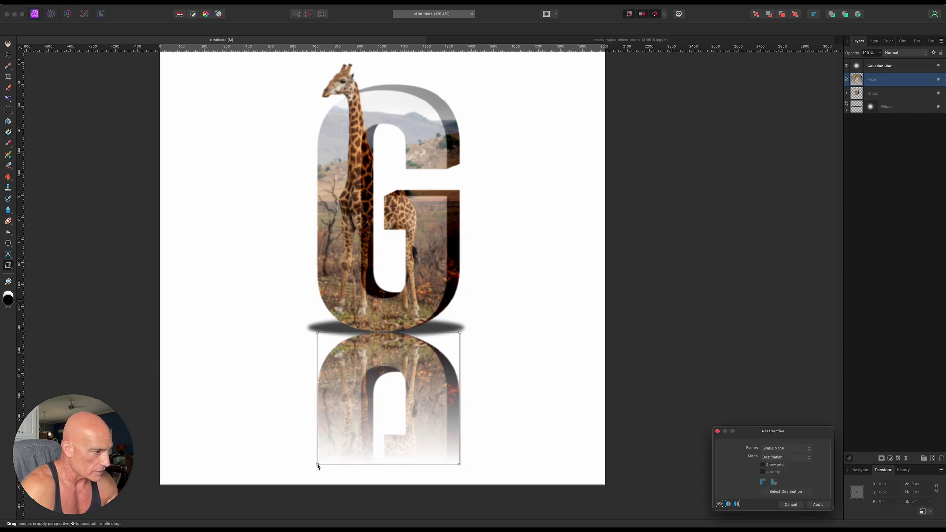
pyautogui.moveTo(318, 465); pyautogui.dragTo(236, 438)
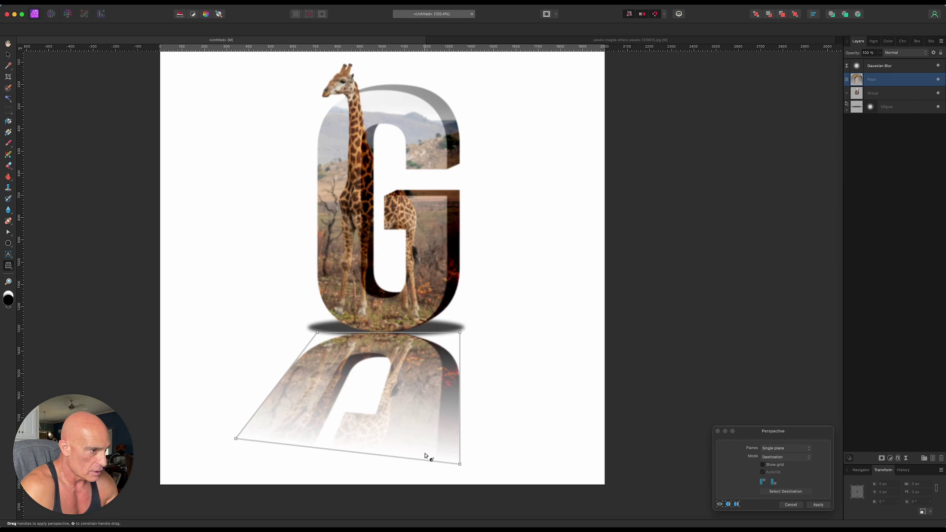
pyautogui.moveTo(460, 463); pyautogui.dragTo(426, 443)
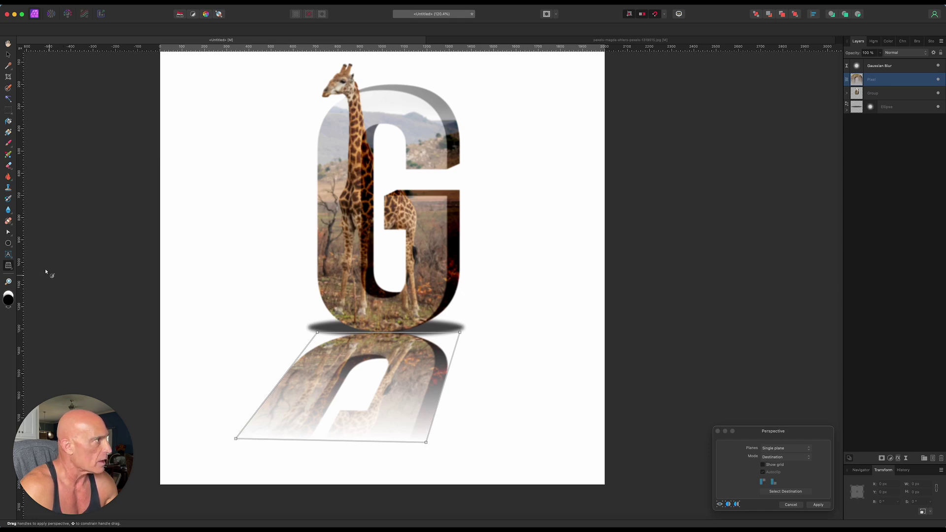
pyautogui.click(8, 54)
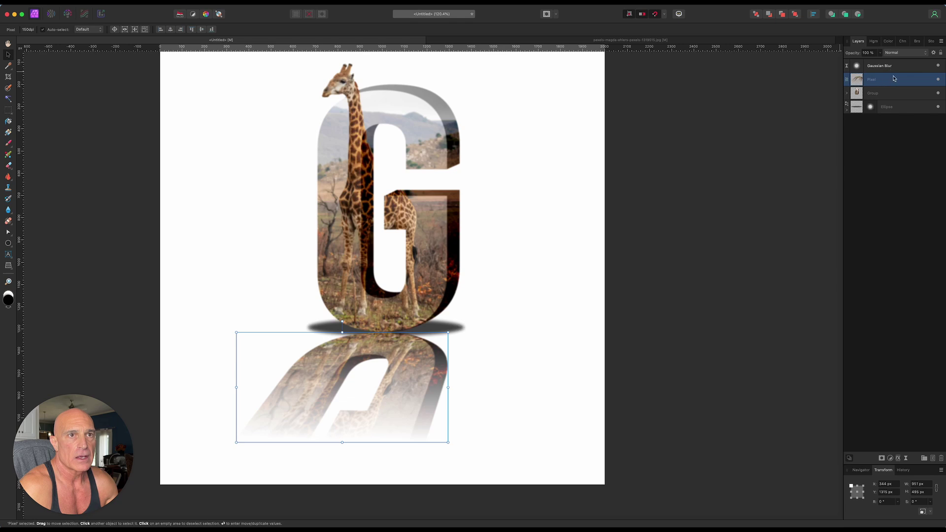
# - Move the reflection layer below the shadow ellipse and nudge it slightly down and left
pyautogui.moveTo(895, 80); pyautogui.dragTo(890, 114)
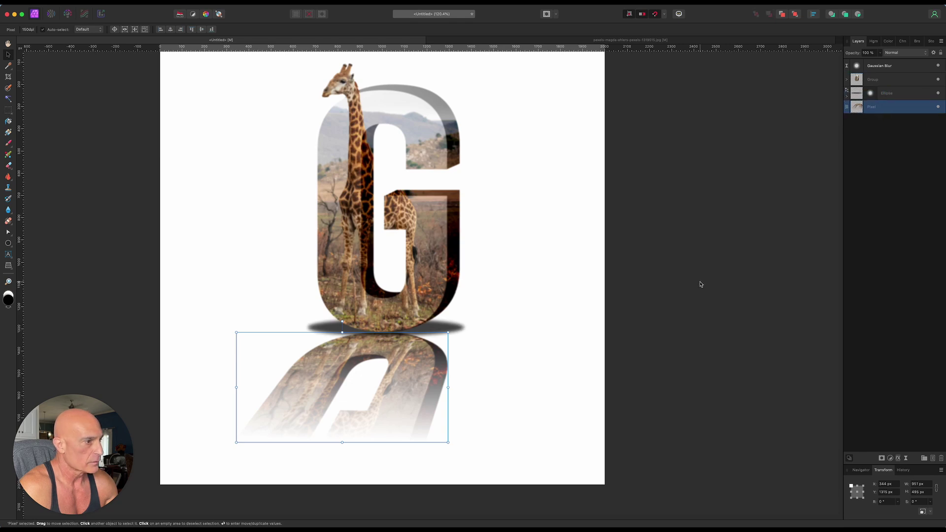
pyautogui.click(717, 288)
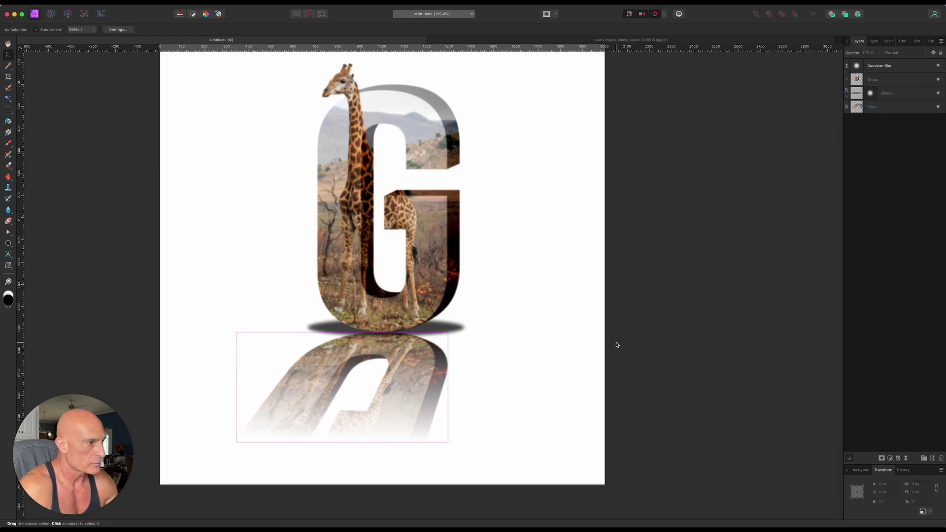
pyautogui.click(411, 387)
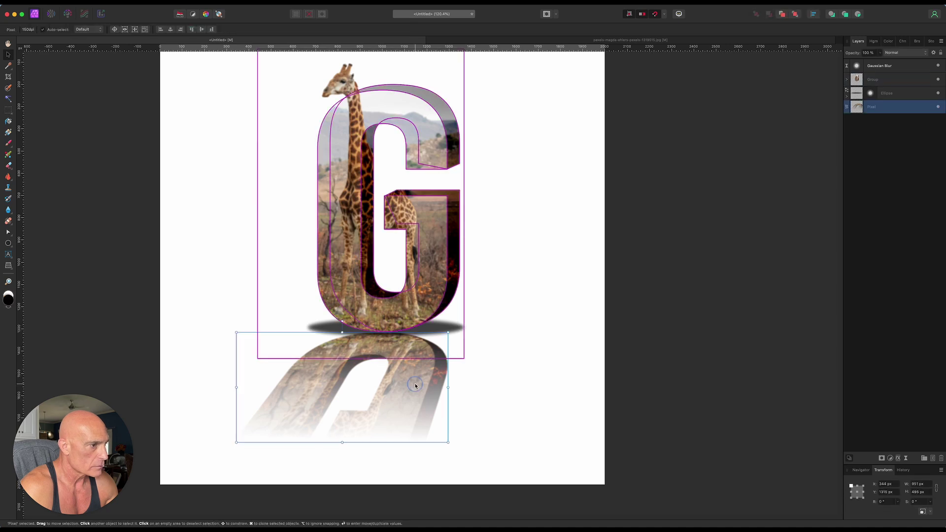
pyautogui.moveTo(411, 389); pyautogui.dragTo(408, 392)
pyautogui.scroll(-5, 644, 264)
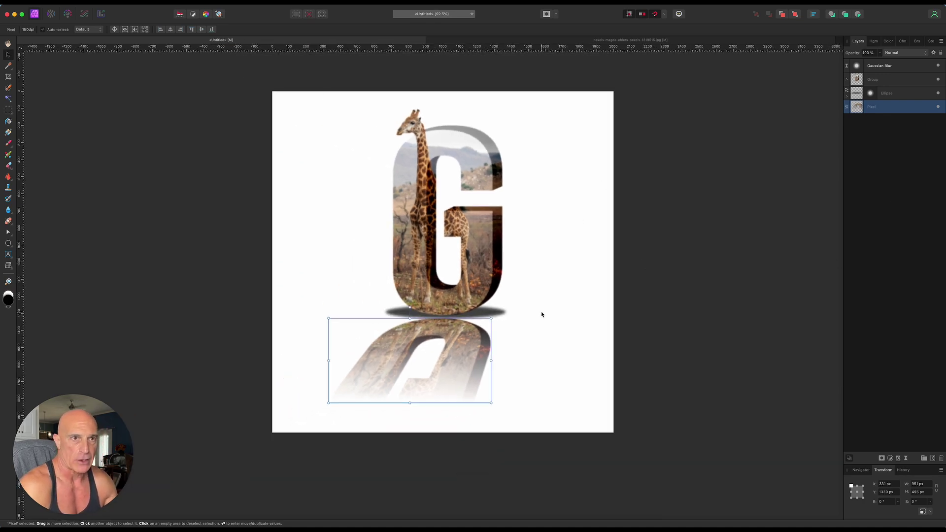
pyautogui.click(907, 145)
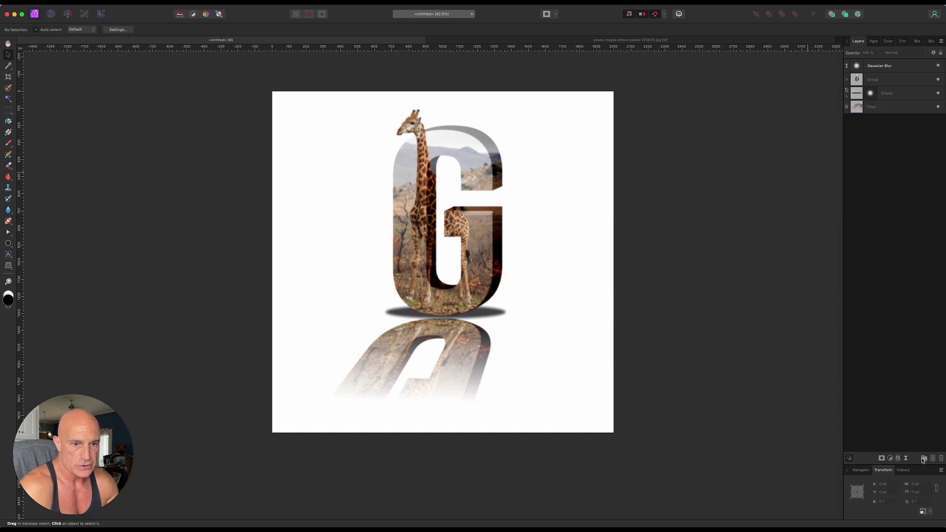
# - Add a new bottom pixel layer filled with a top-to-bottom white-to-black gradient
pyautogui.click(933, 458)
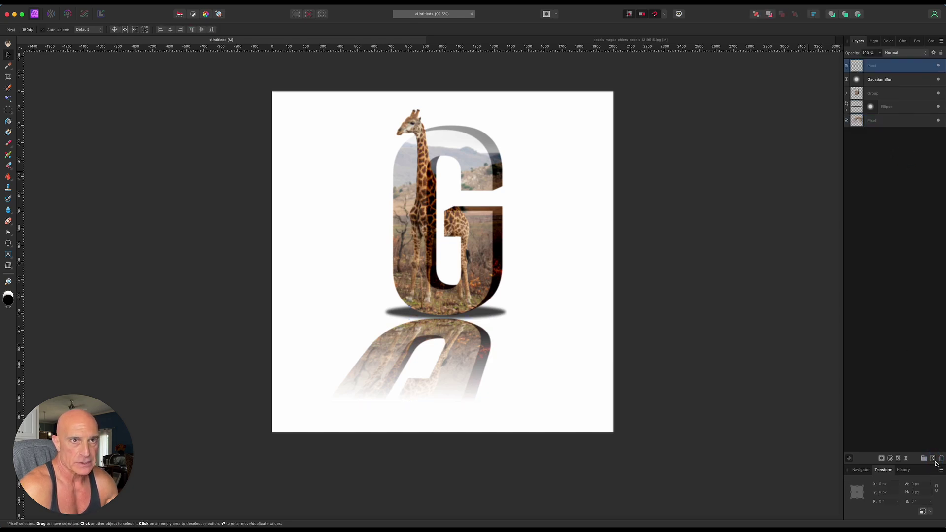
pyautogui.moveTo(903, 69); pyautogui.dragTo(895, 152)
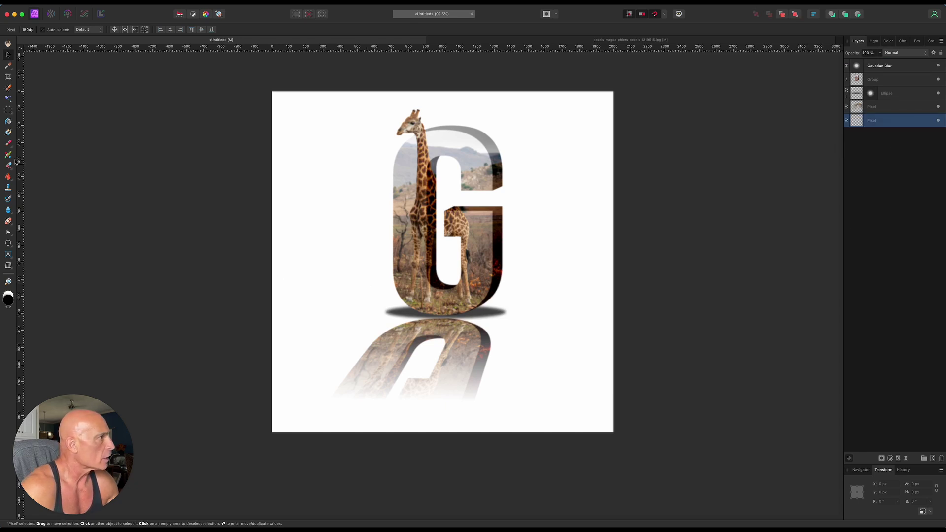
pyautogui.click(8, 133)
pyautogui.moveTo(445, 98); pyautogui.dragTo(445, 433)
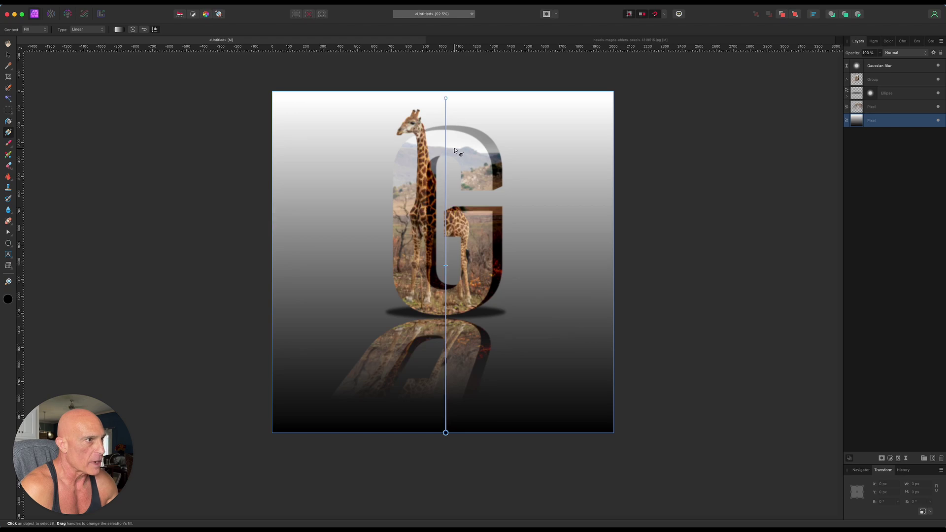
pyautogui.click(445, 99)
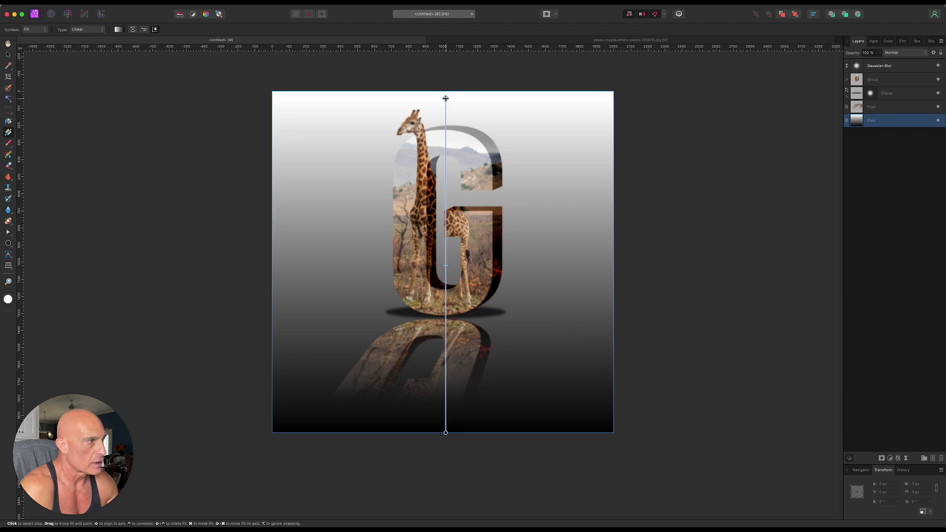
# - Set the gradient's top stop to a light tan sampled from the photo
pyautogui.click(9, 299)
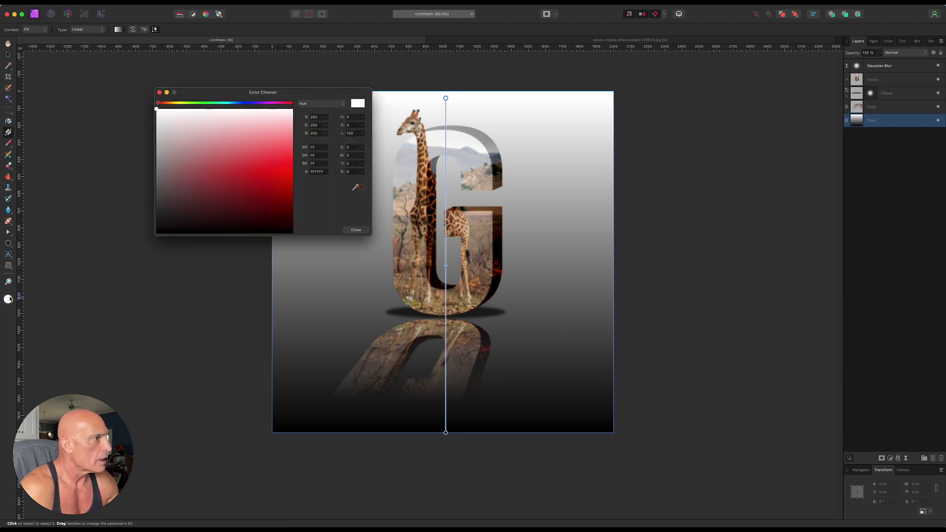
pyautogui.click(357, 188)
pyautogui.moveTo(357, 187); pyautogui.dragTo(411, 120)
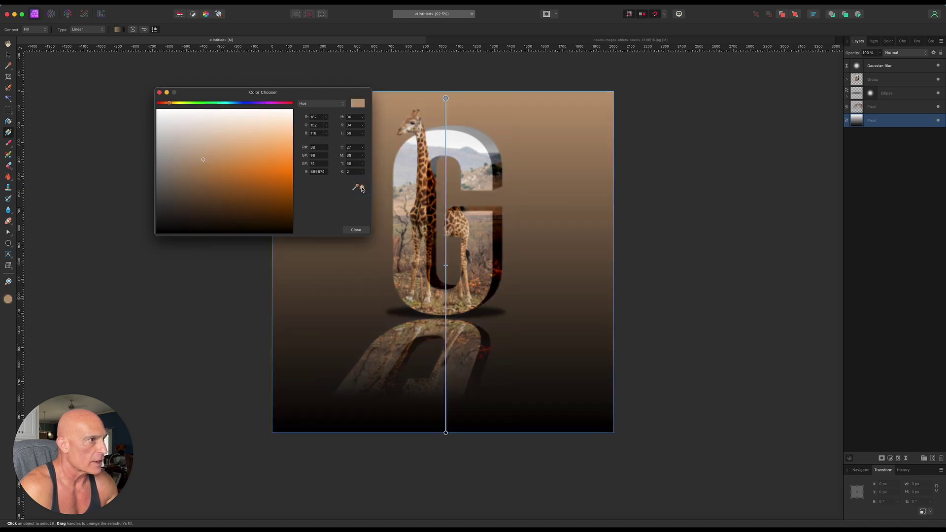
# - Set the bottom stop to a brown sampled from the photo, darkened further
pyautogui.click(446, 434)
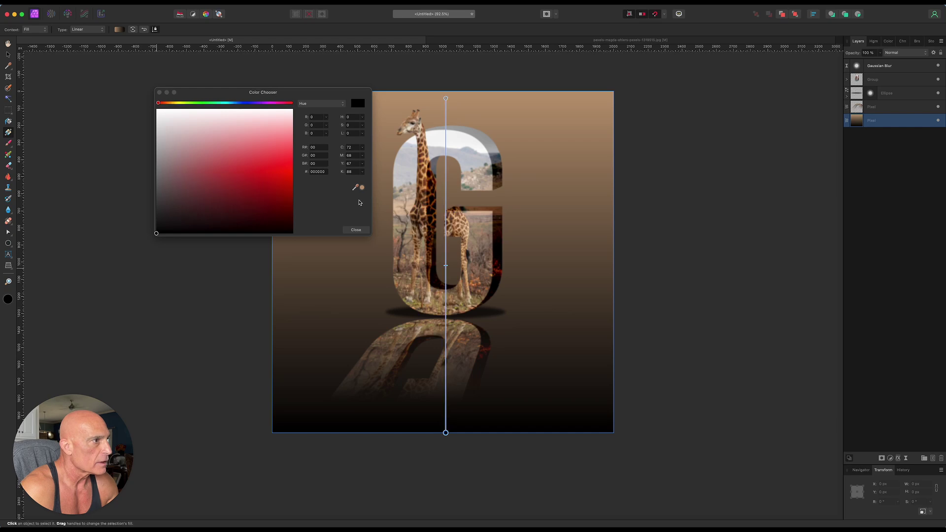
pyautogui.click(356, 187)
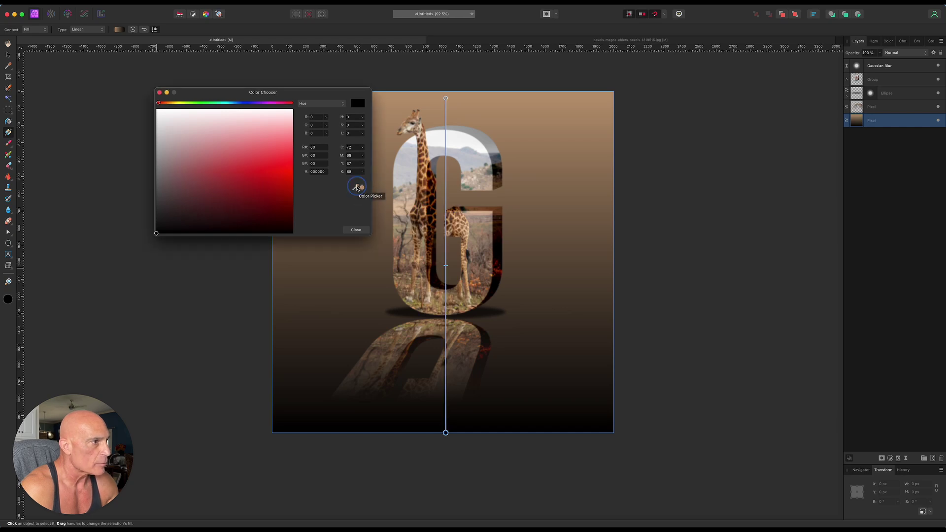
pyautogui.moveTo(356, 187); pyautogui.dragTo(413, 223)
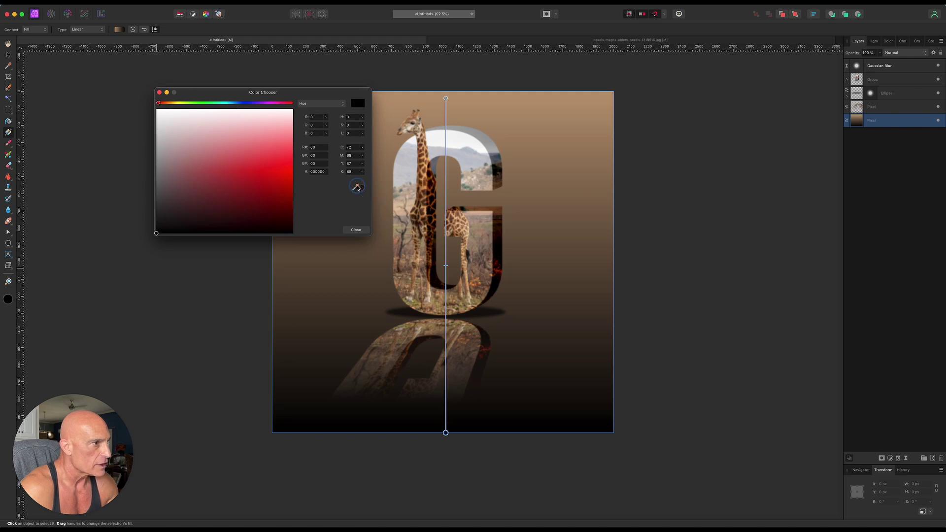
pyautogui.moveTo(357, 188); pyautogui.dragTo(415, 233)
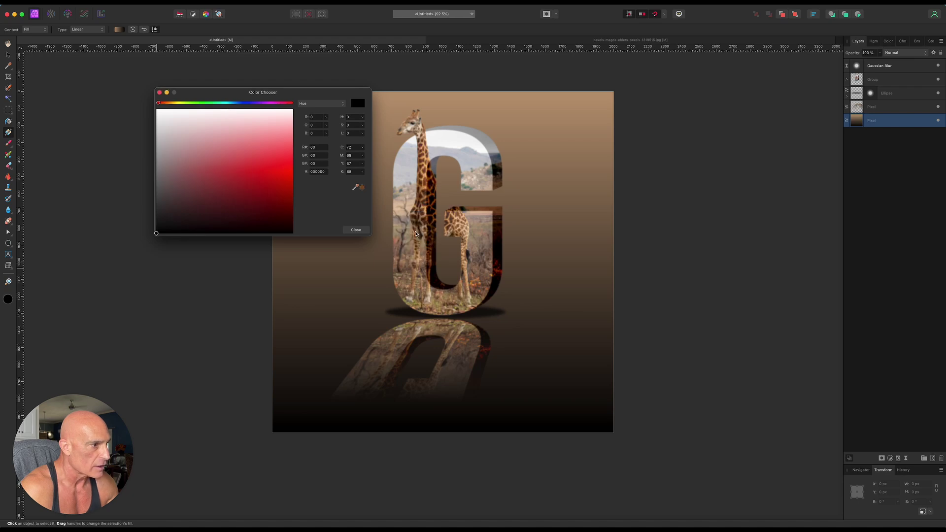
pyautogui.click(362, 189)
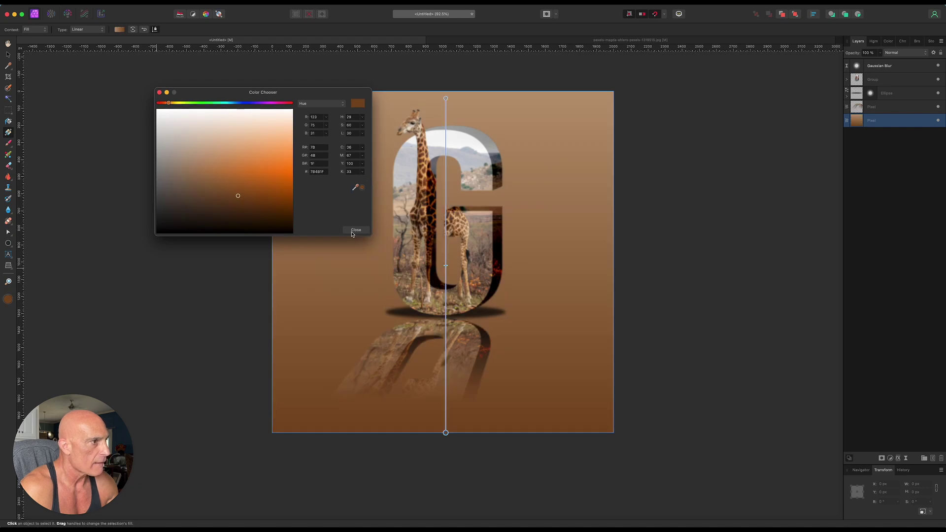
pyautogui.moveTo(239, 196); pyautogui.dragTo(245, 208)
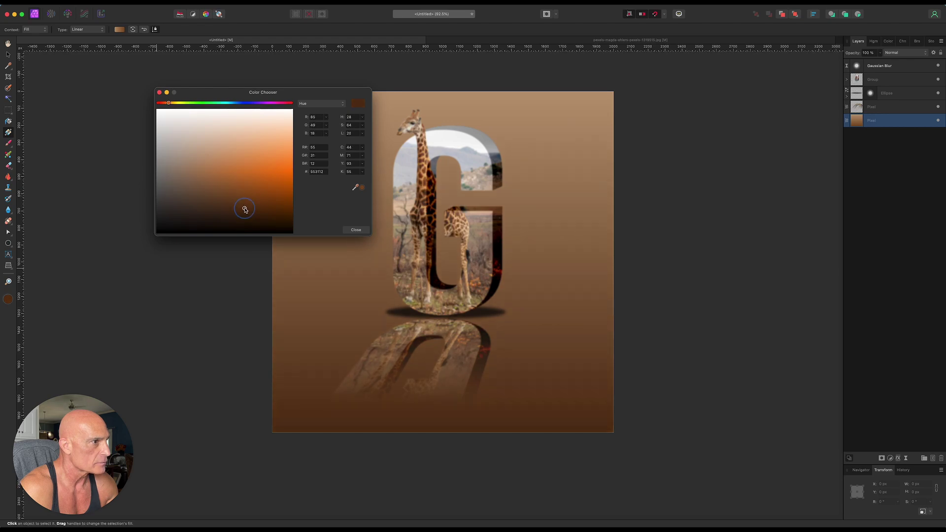
pyautogui.click(352, 231)
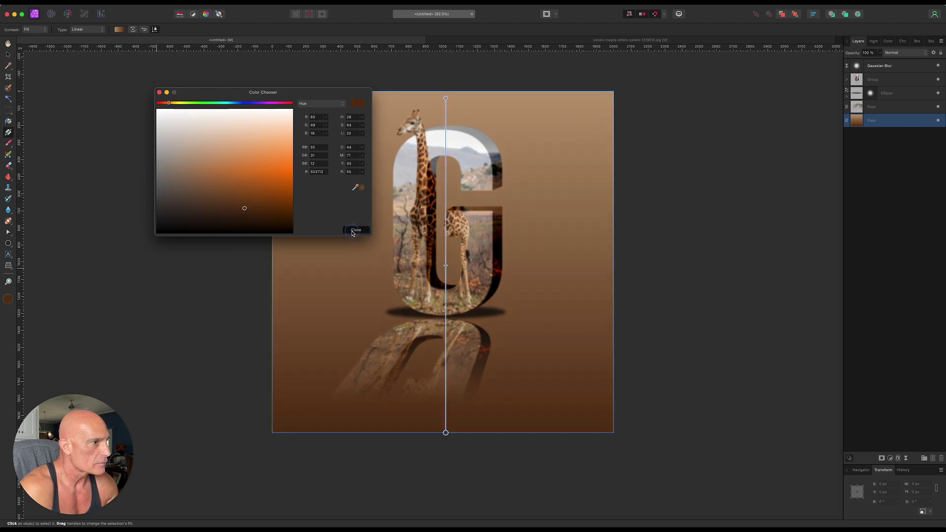
pyautogui.click(8, 55)
# - Nest the Gaussian Blur layer inside the reflection pixel layer so it only blurs the reflection
pyautogui.click(217, 196)
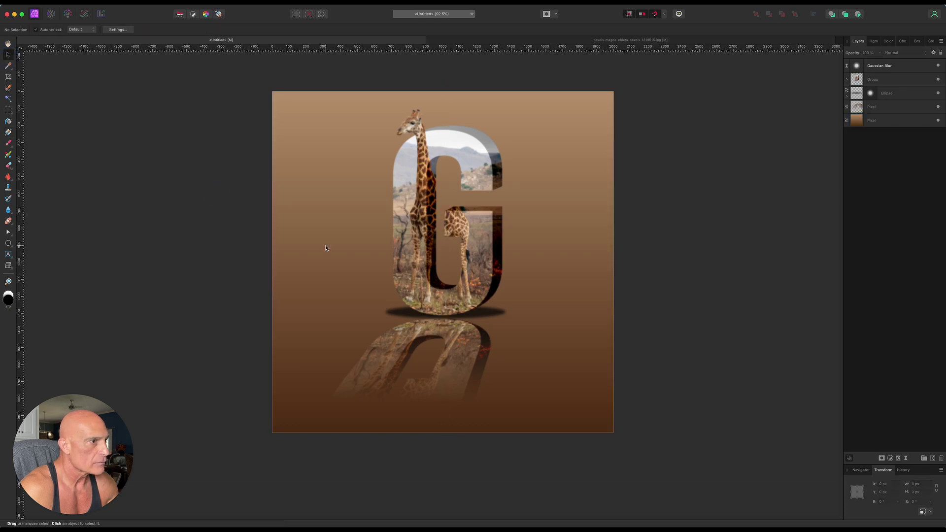
pyautogui.click(886, 72)
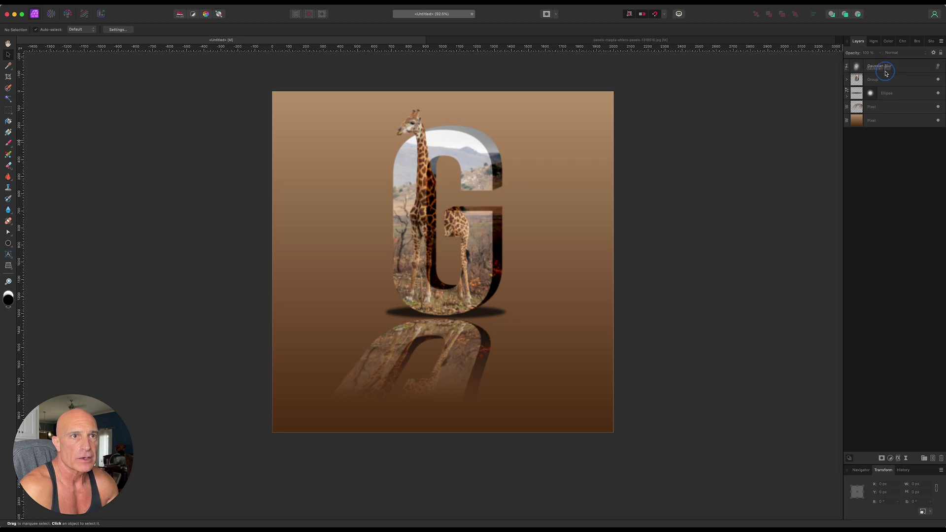
pyautogui.moveTo(885, 73); pyautogui.dragTo(892, 111)
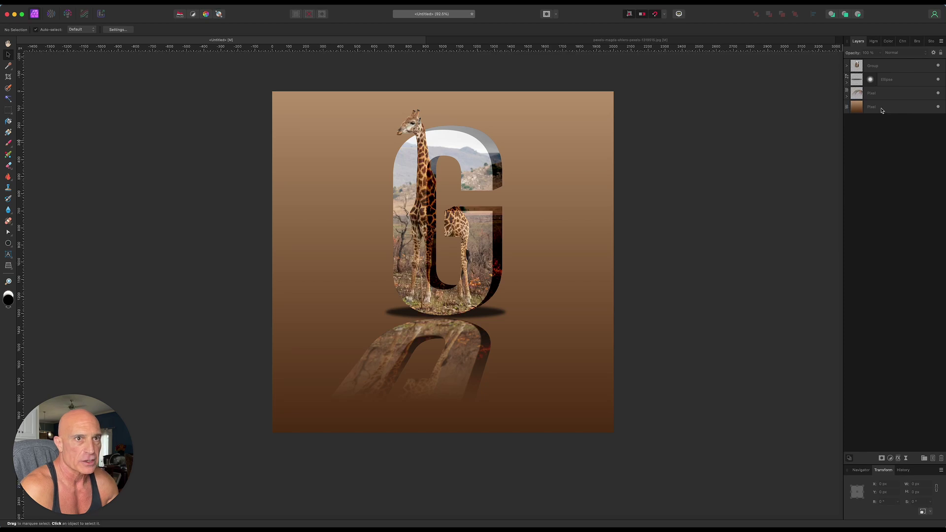
pyautogui.click(847, 97)
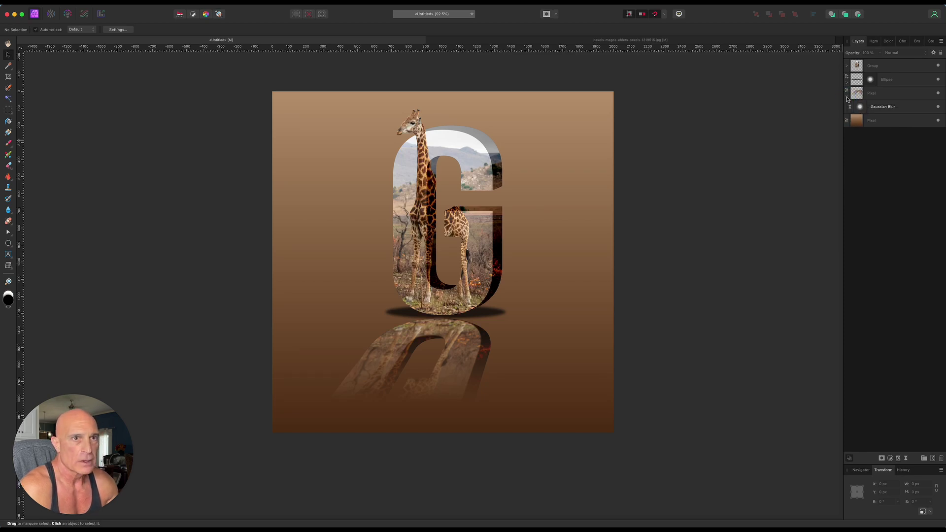
# - Lower the nested Gaussian Blur radius to 2 px
pyautogui.click(891, 111)
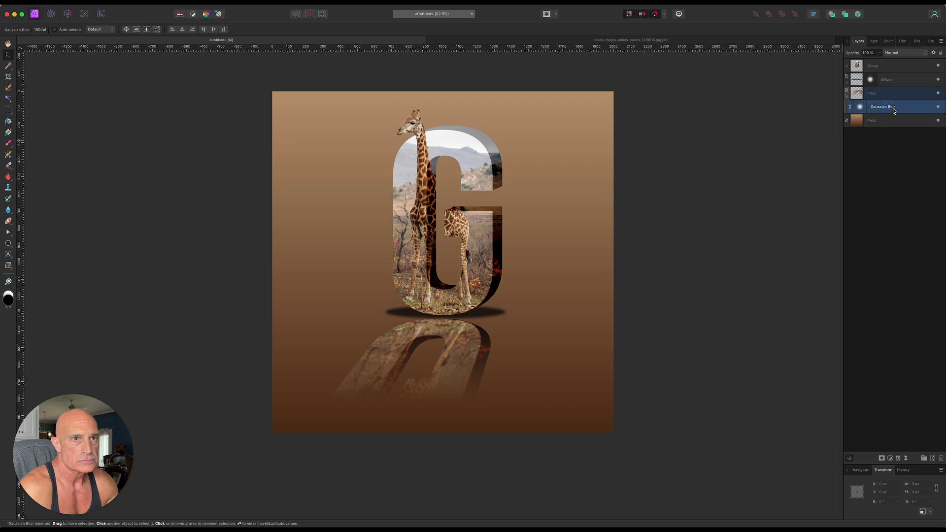
pyautogui.doubleClick(860, 107)
pyautogui.moveTo(740, 493); pyautogui.dragTo(739, 495)
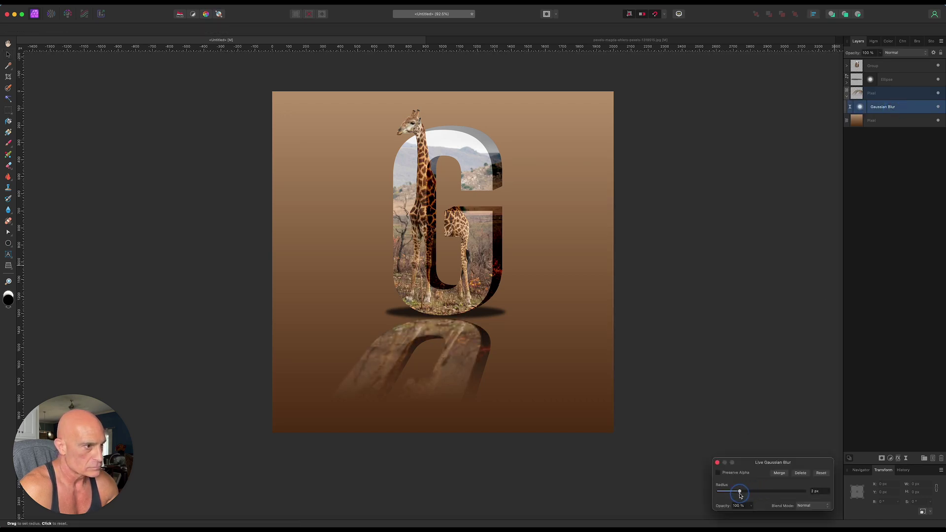
pyautogui.click(893, 282)
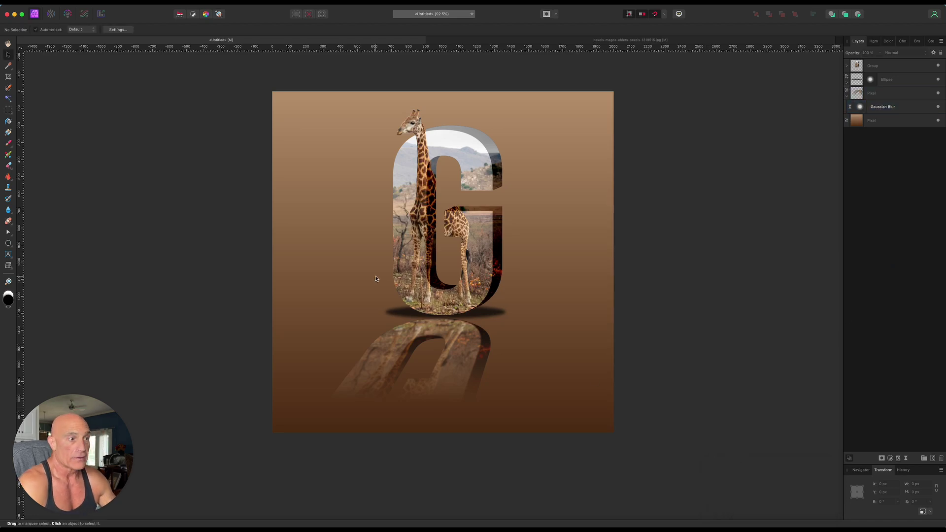